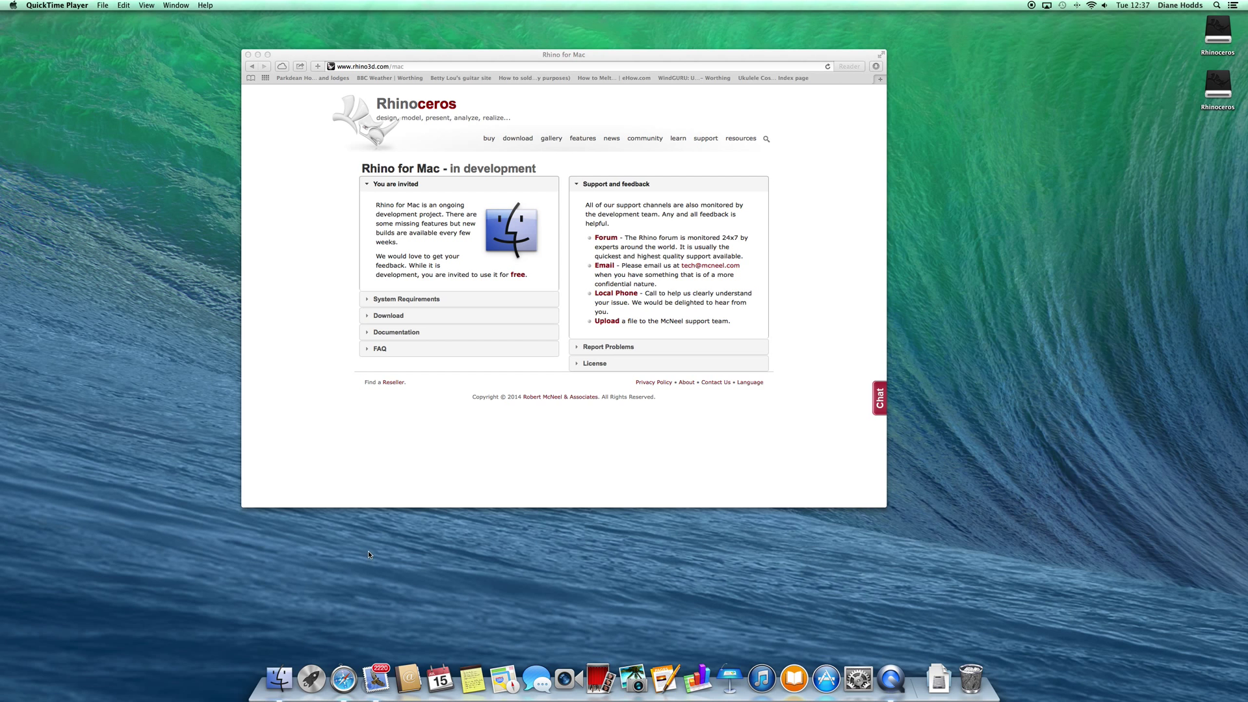
- Launch Rhinoceros from the list of installed applications
click(311, 679)
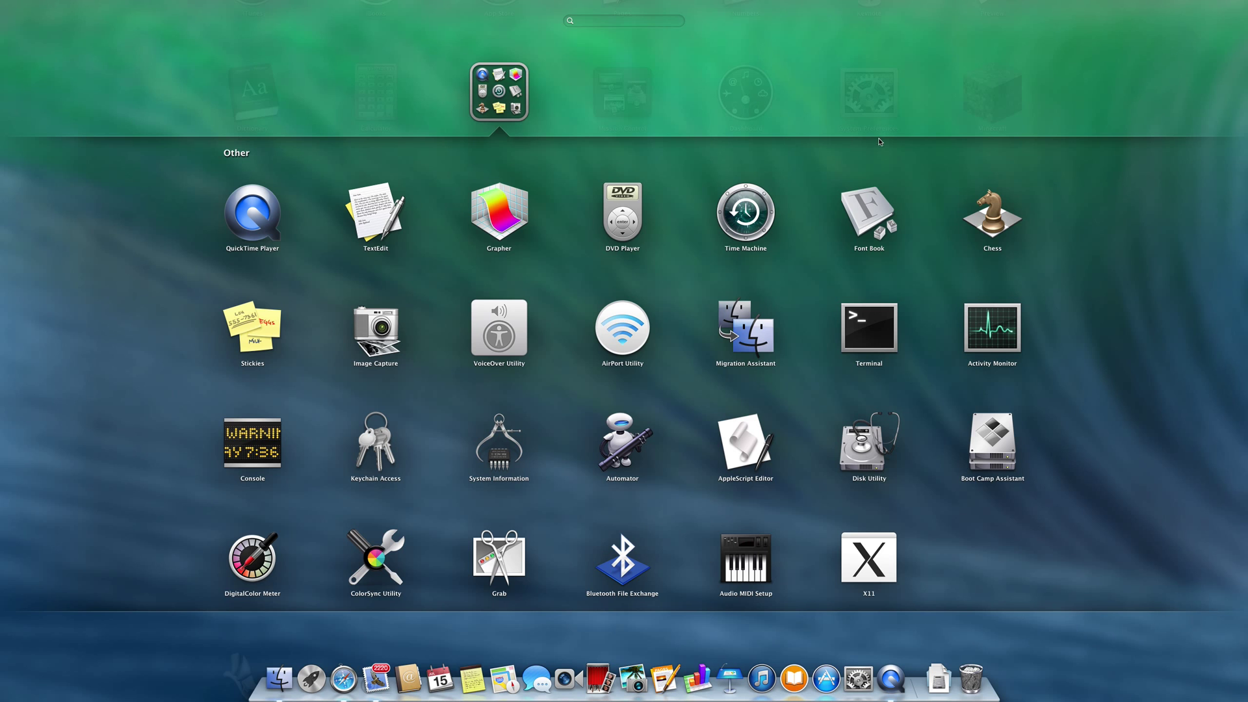
click(804, 56)
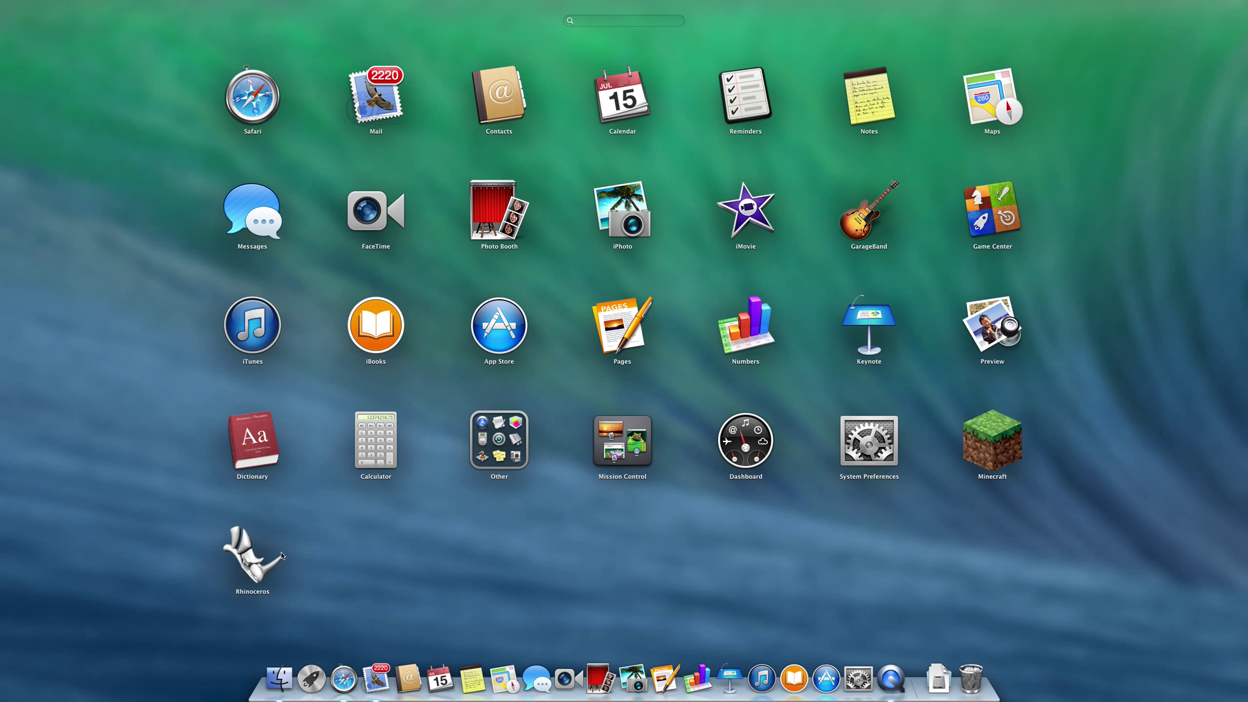
click(251, 559)
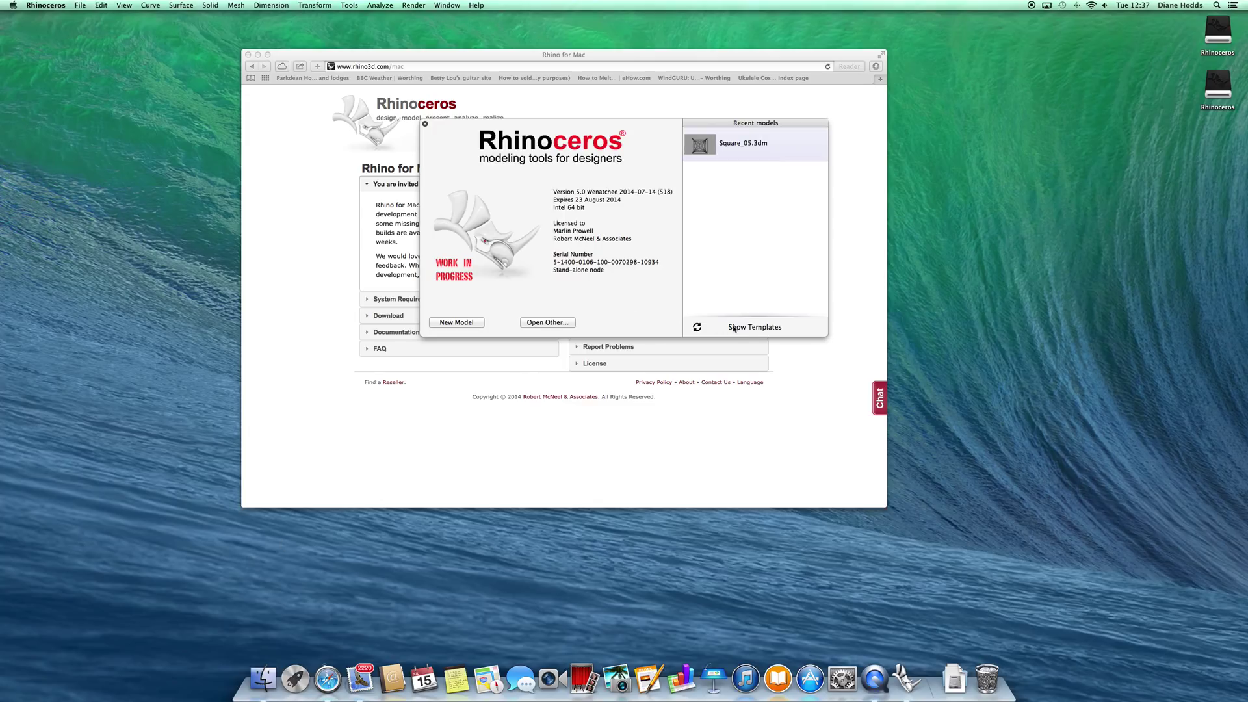
- Create a new model from the Small Objects - Millimeters standard template
click(754, 328)
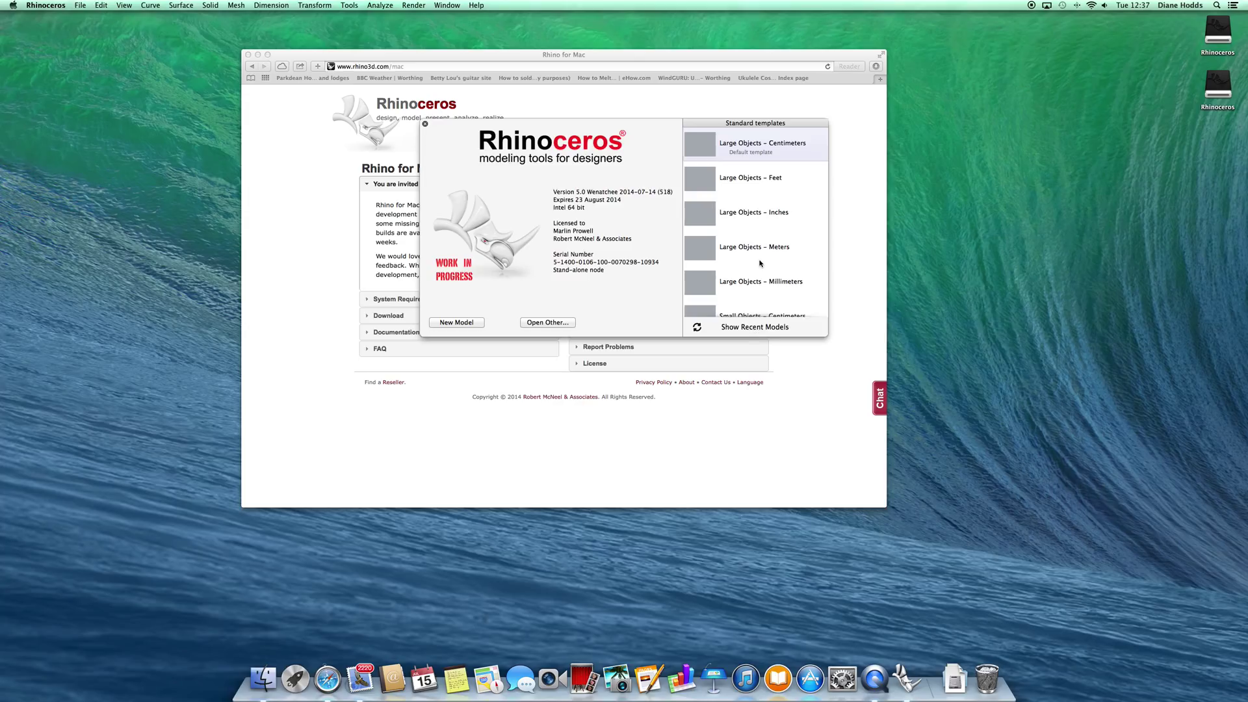
scroll(760, 263, down, 3)
scroll(760, 262, up, 4)
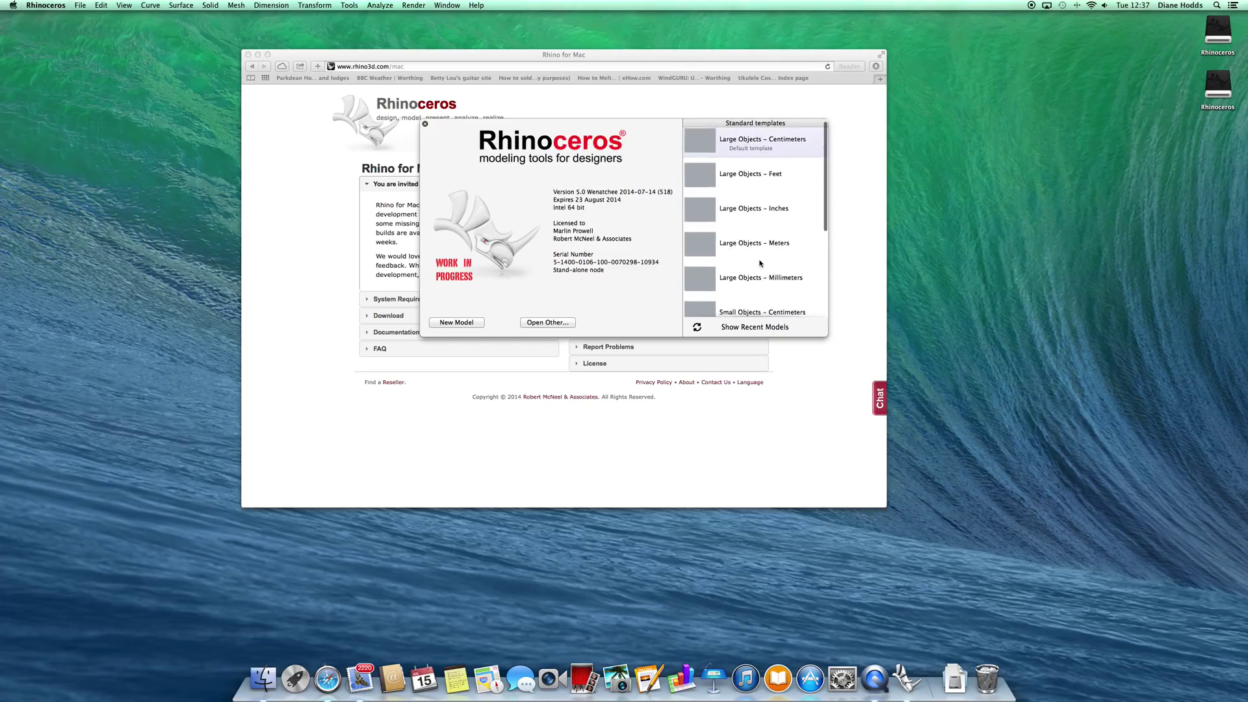
scroll(760, 262, down, 1)
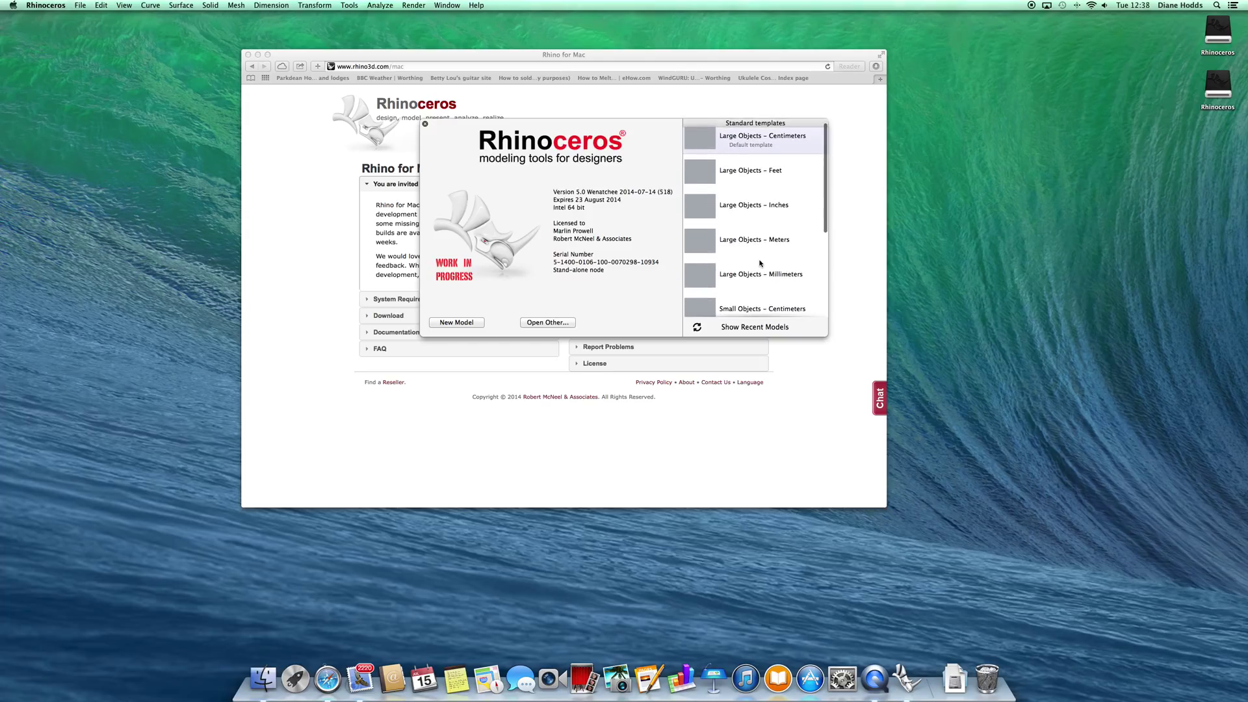
scroll(760, 262, down, 5)
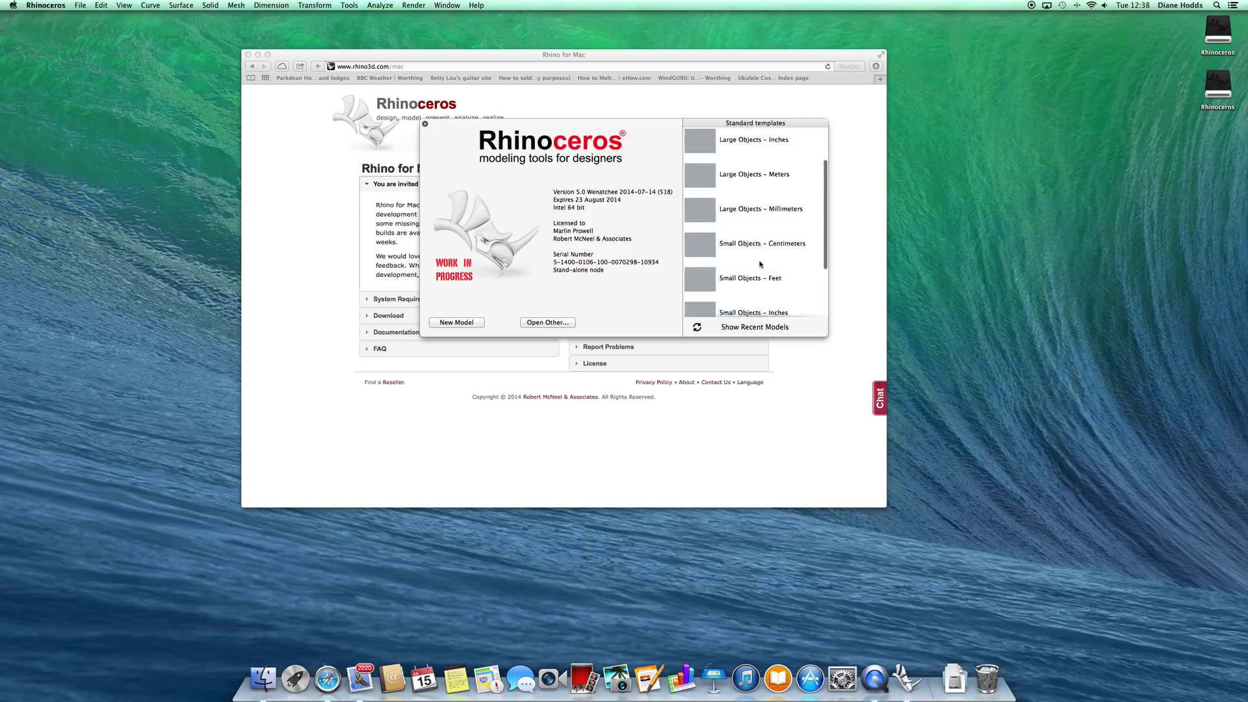
scroll(760, 262, down, 2)
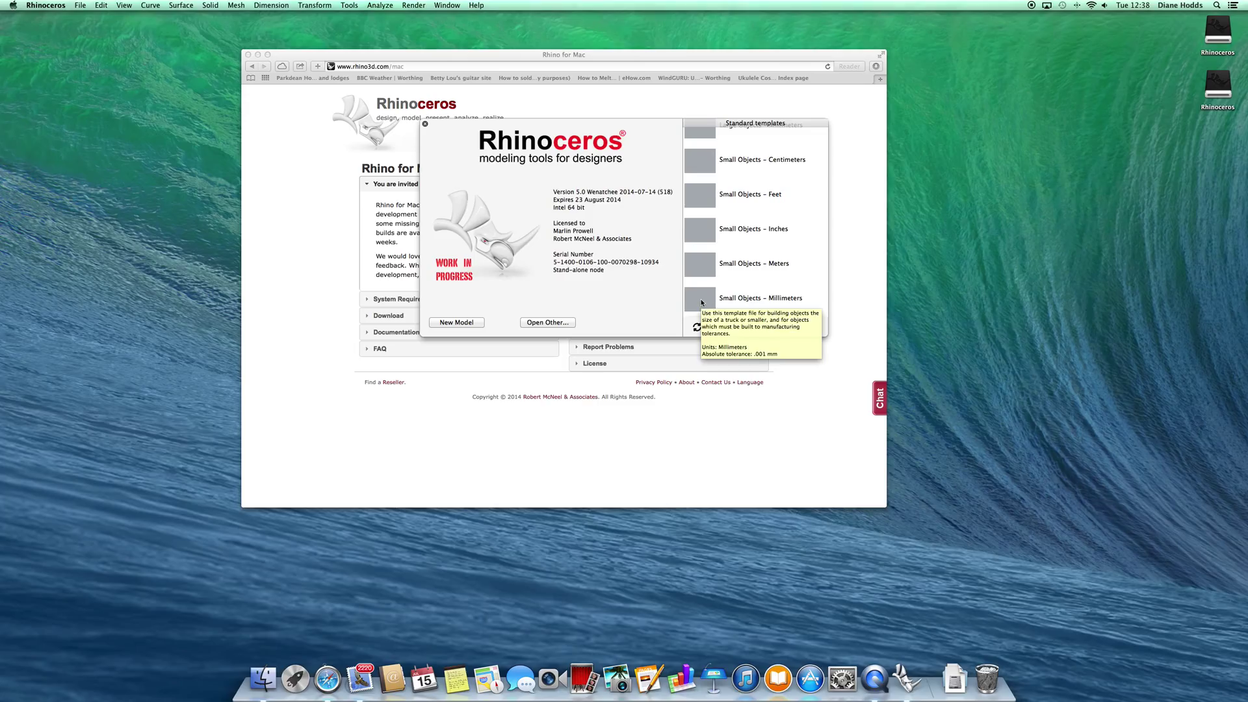
click(702, 302)
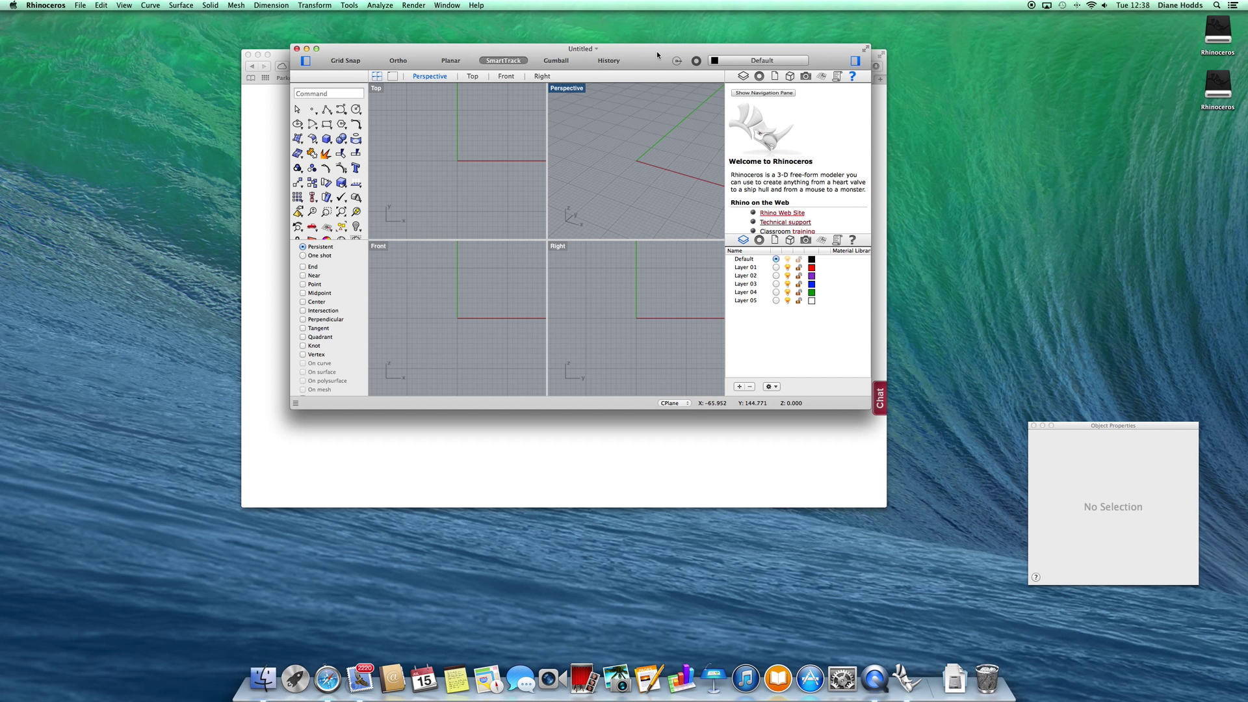
- Enlarge the new model window and reposition it on the desktop over the browser window
drag(657, 51, 584, 52)
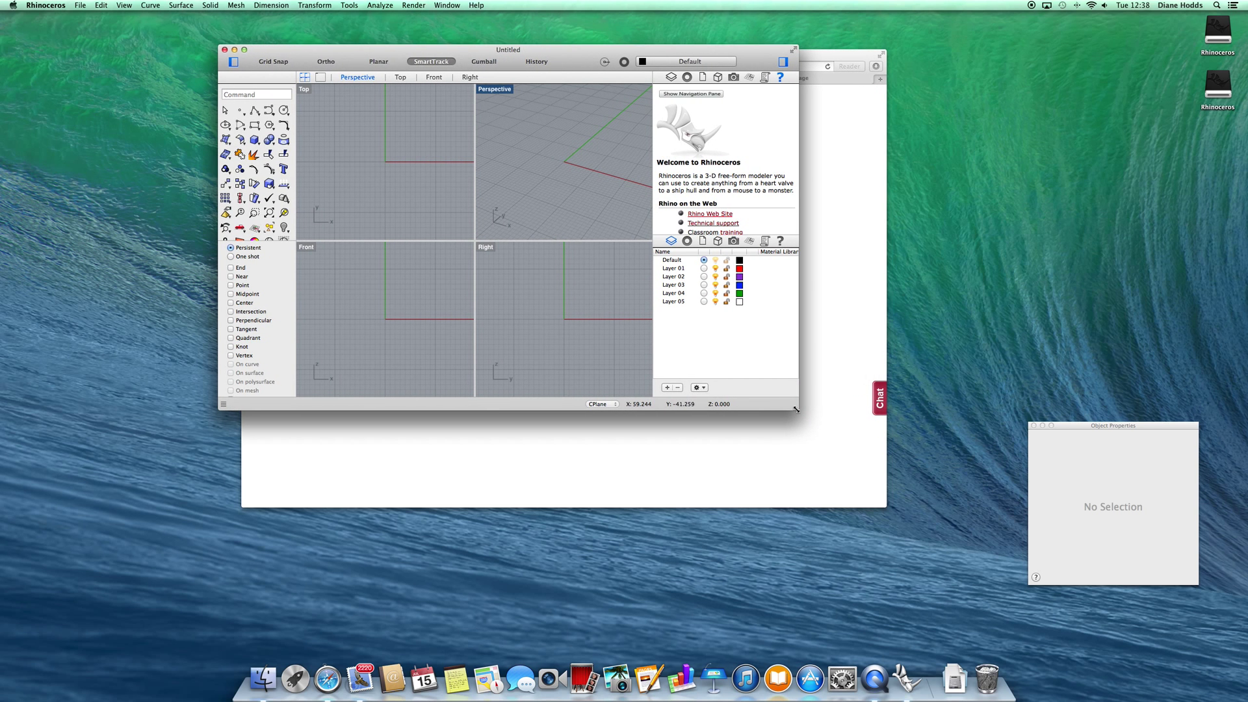
drag(797, 408, 933, 510)
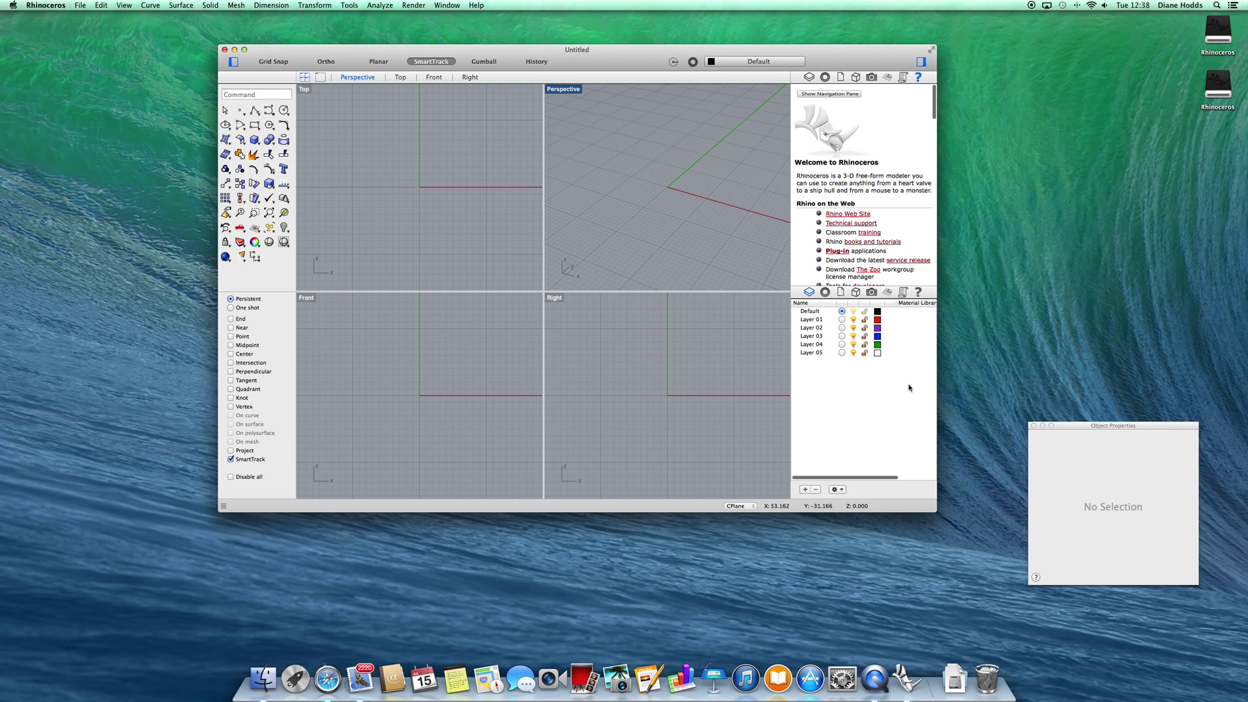
drag(641, 55, 621, 51)
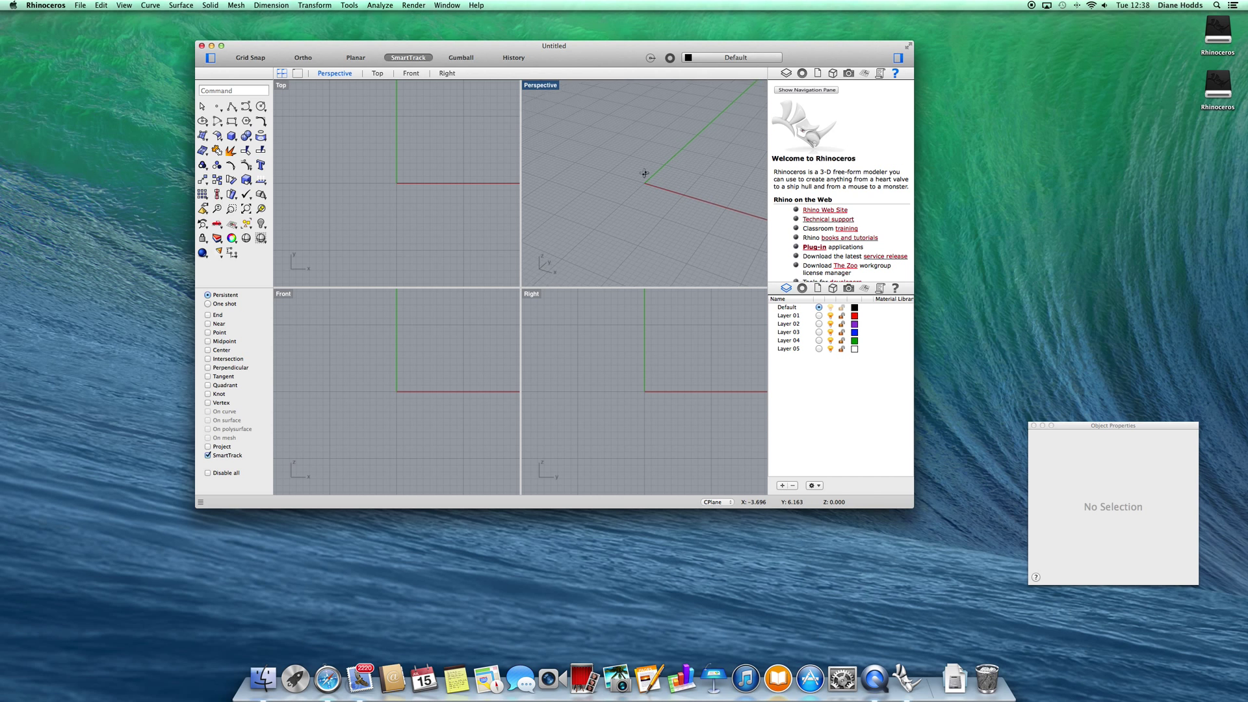
mouse_move(645, 173)
right_down()
mouse_move(636, 195)
mouse_move(638, 137)
mouse_move(656, 156)
mouse_move(635, 148)
mouse_move(621, 166)
right_up()
drag(586, 52, 569, 49)
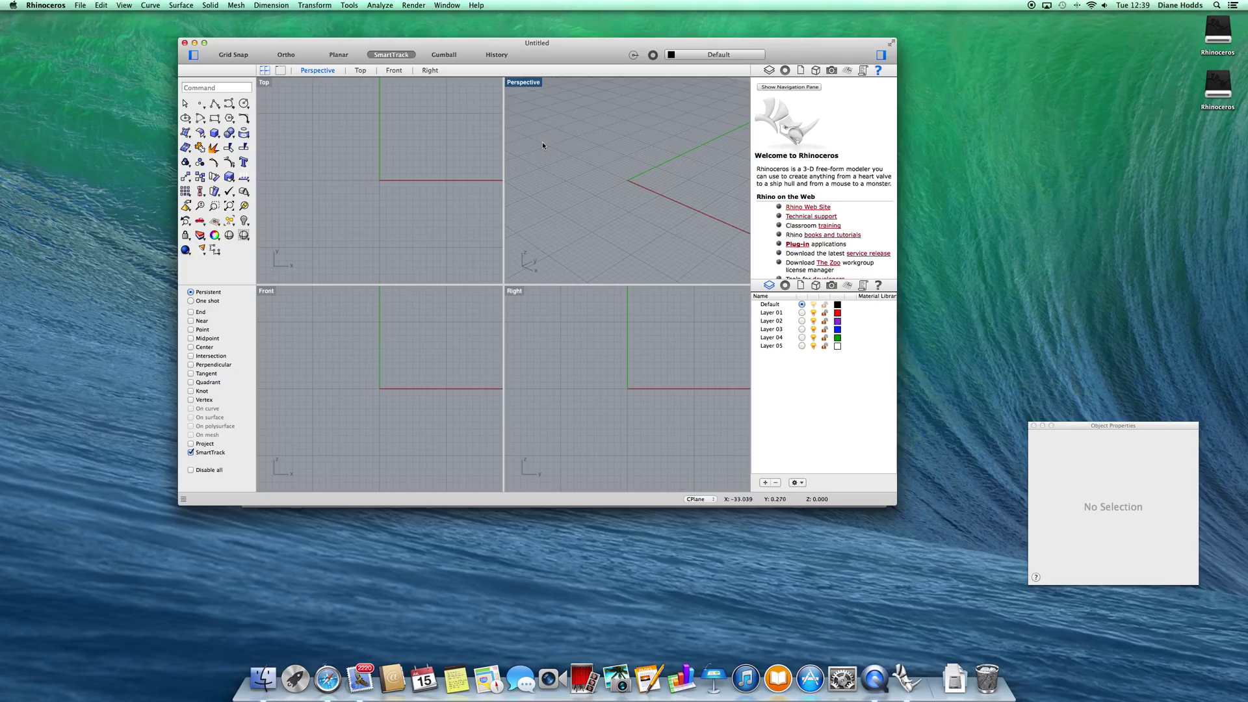
- Draw a solid sphere by centre and radius in the Top viewport, just outside the origin, with a radius of about 6 mm
click(228, 133)
click(227, 131)
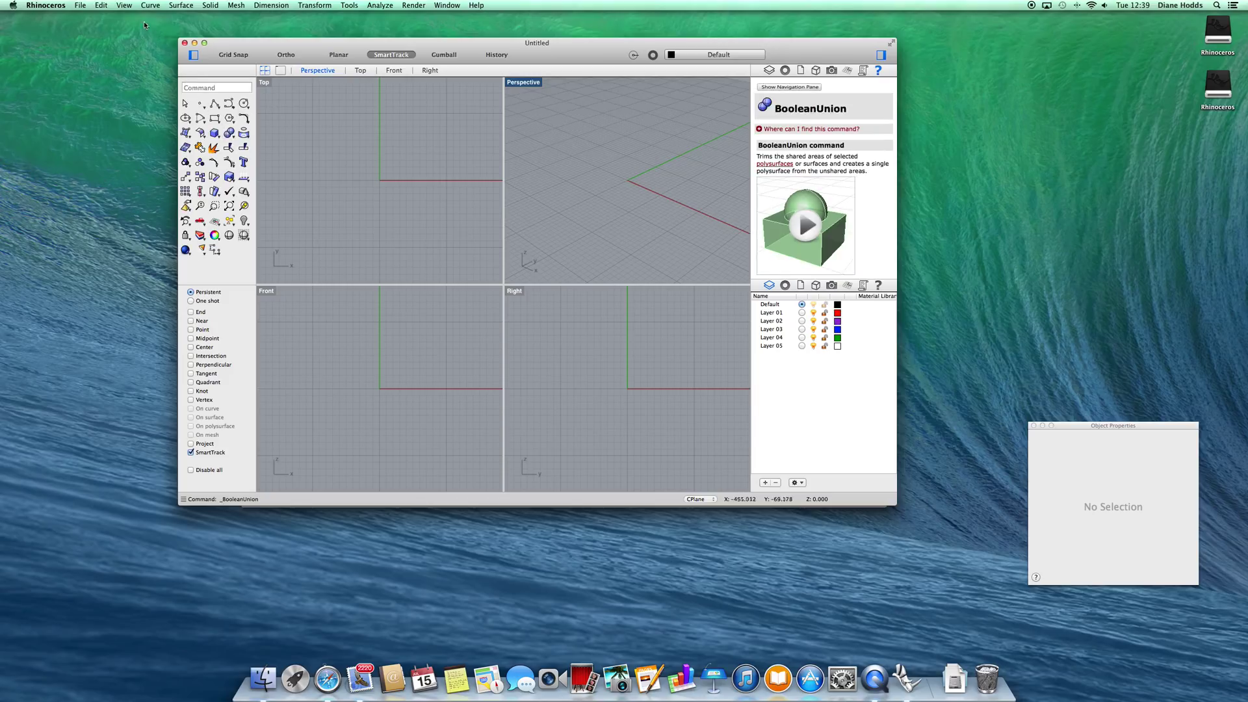
click(210, 5)
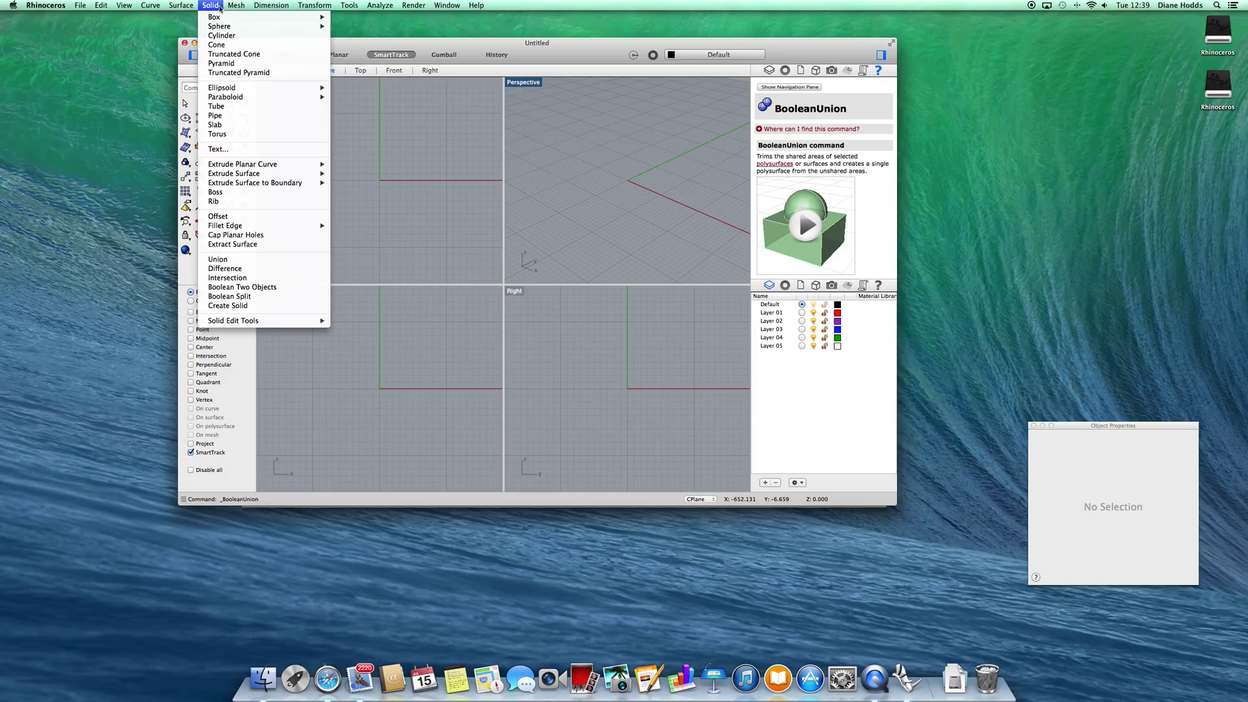
mouse_move(223, 30)
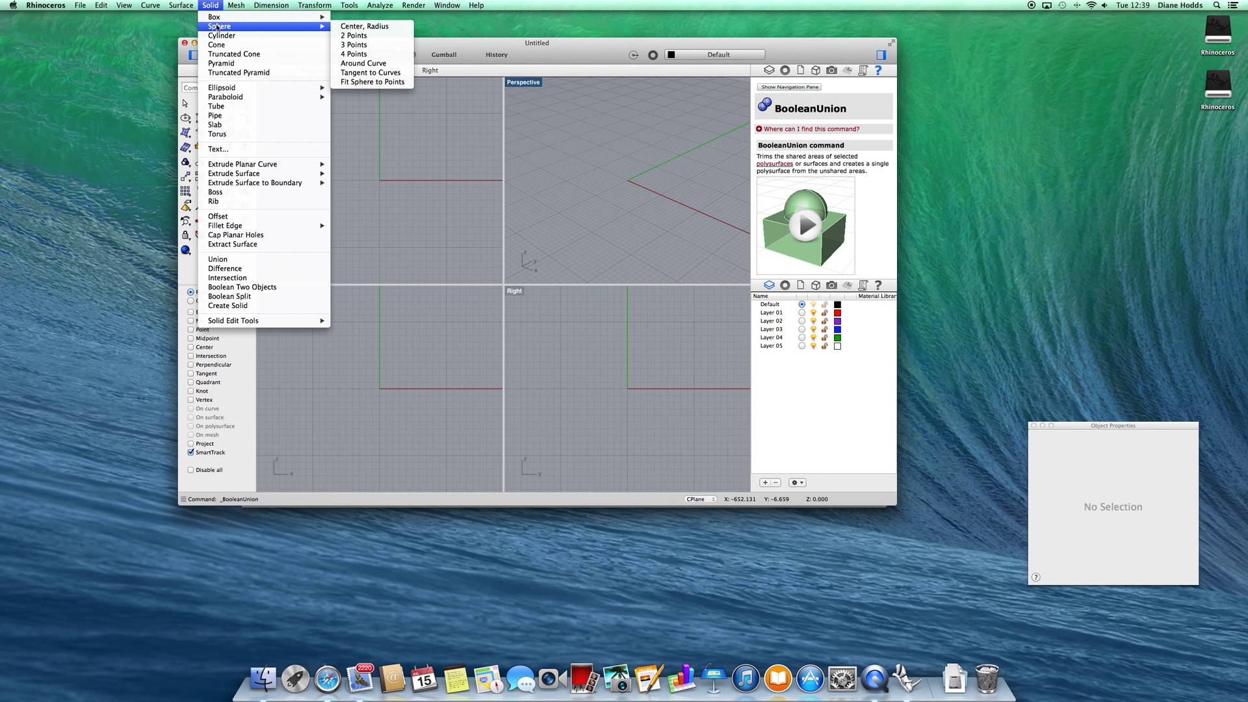
click(342, 26)
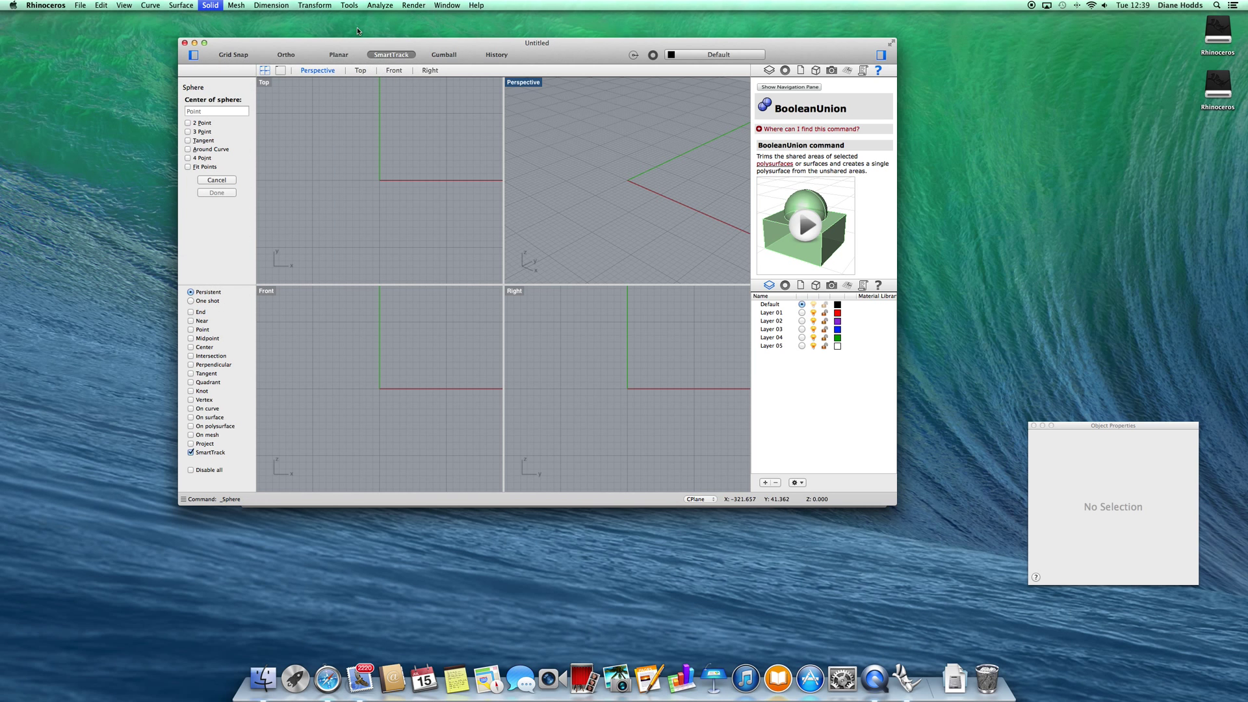
click(341, 149)
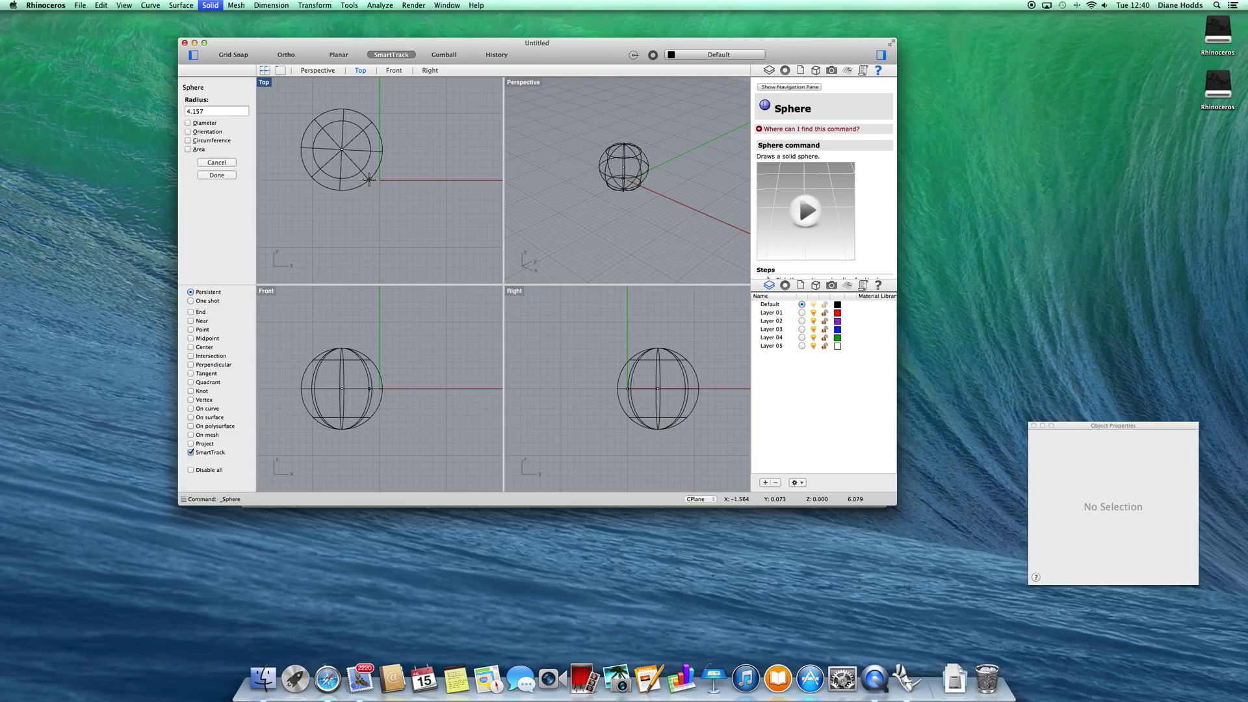
click(368, 179)
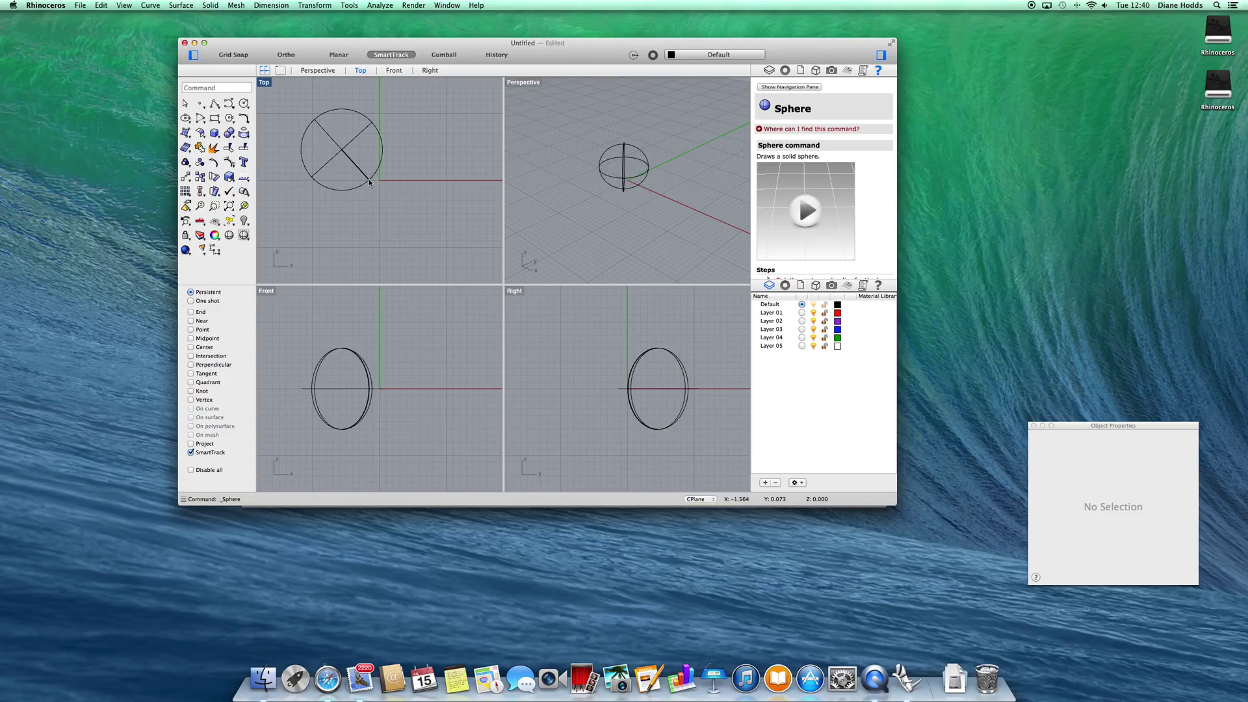
- Set the Perspective viewport's display mode to Shaded and view the sphere from another angle
click(605, 190)
right_drag(635, 206, 700, 215)
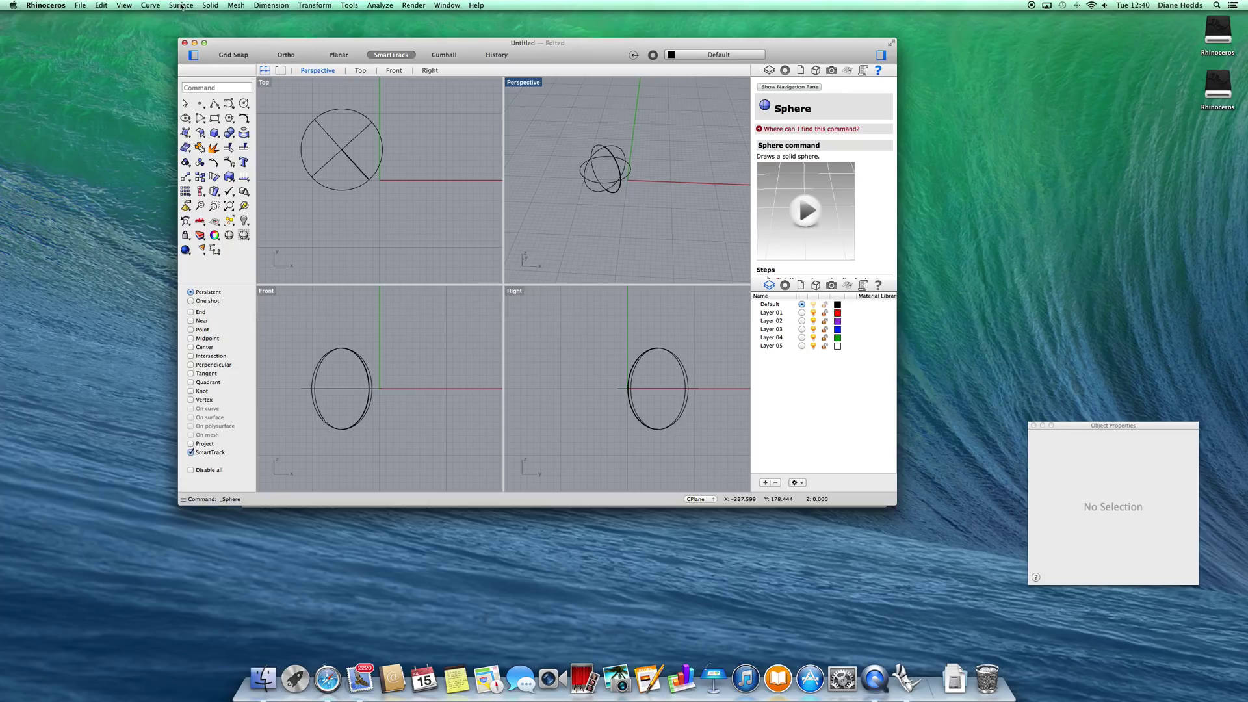
click(126, 6)
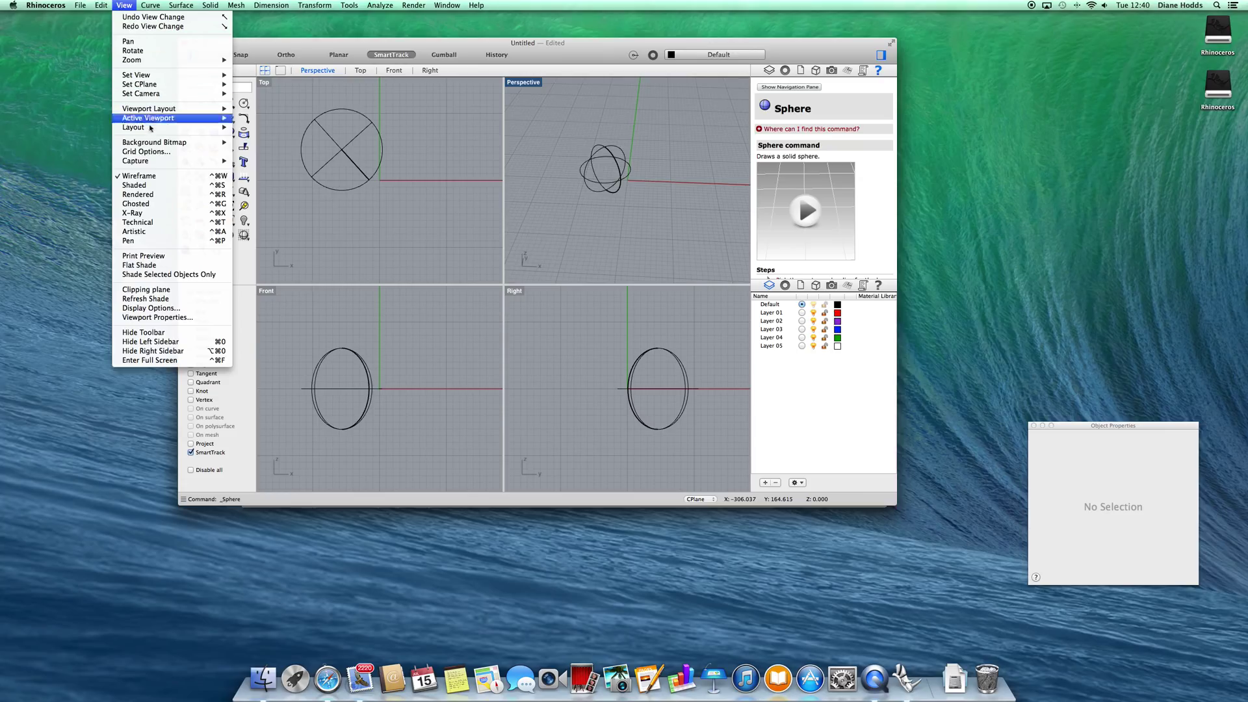
click(155, 183)
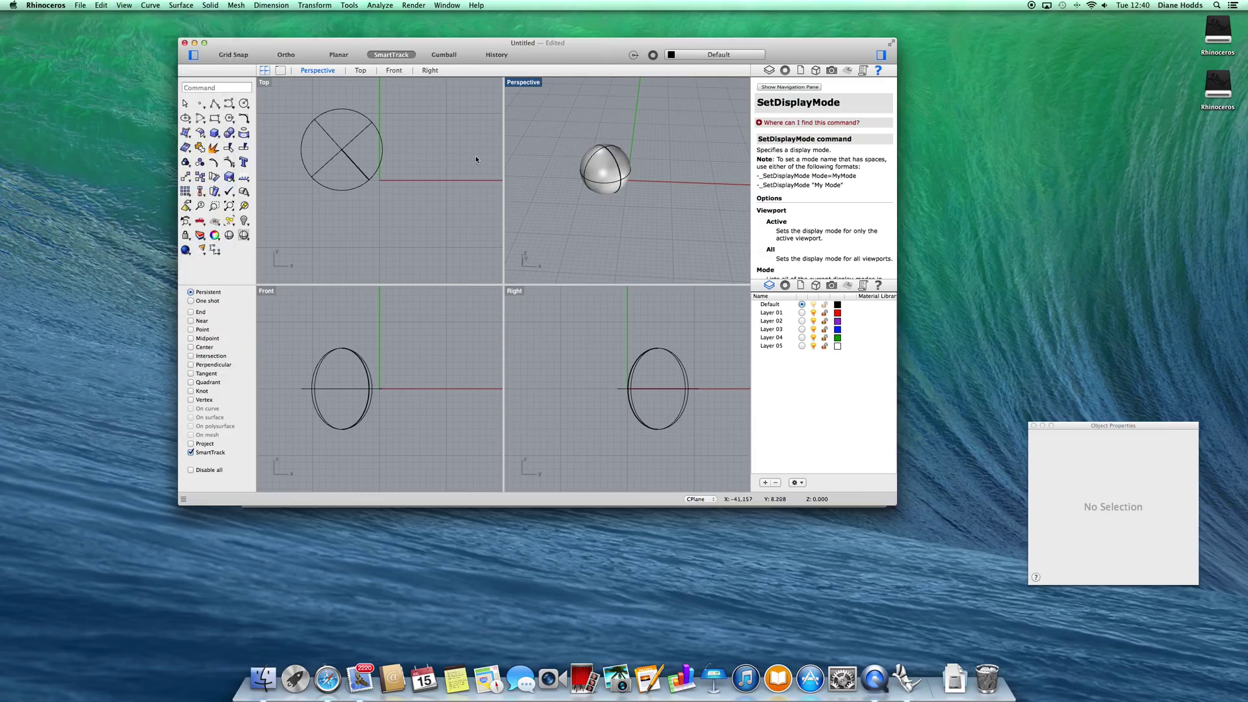
right_drag(616, 225, 615, 198)
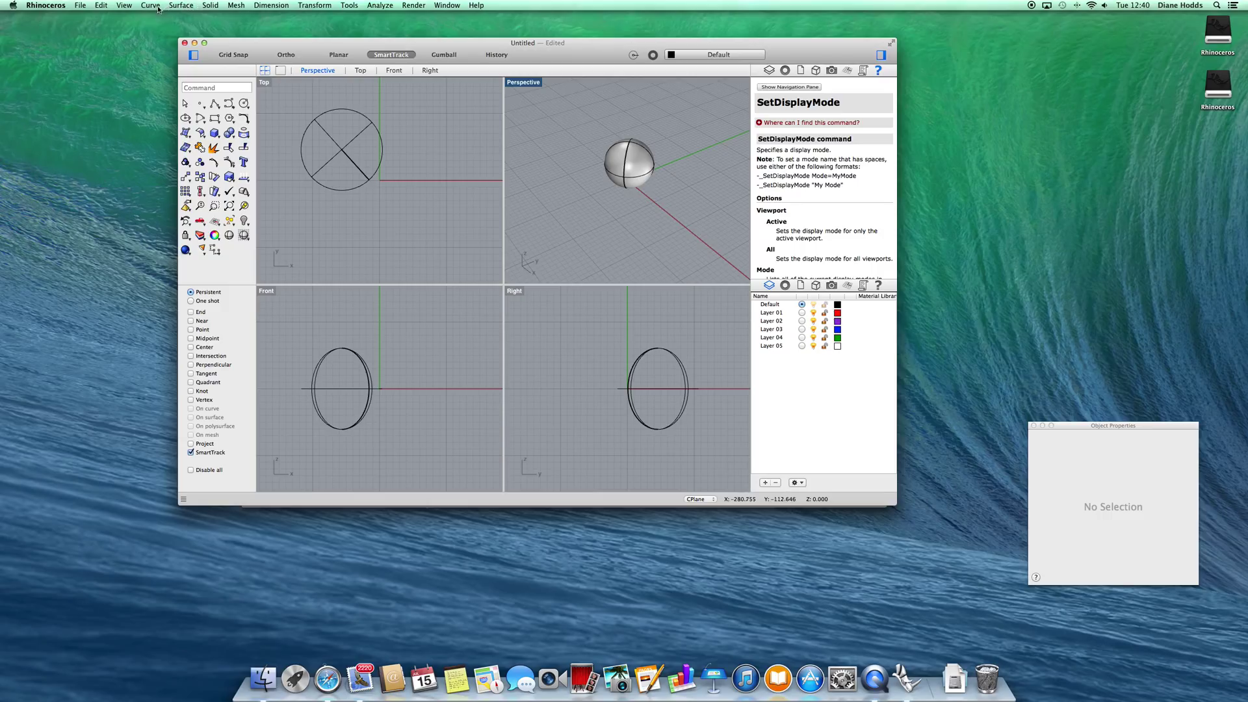
- Draw a solid box by base corners and height in the Top viewport, diagonal to the sphere, with its opposite base corner near X 10, Y -10
click(215, 7)
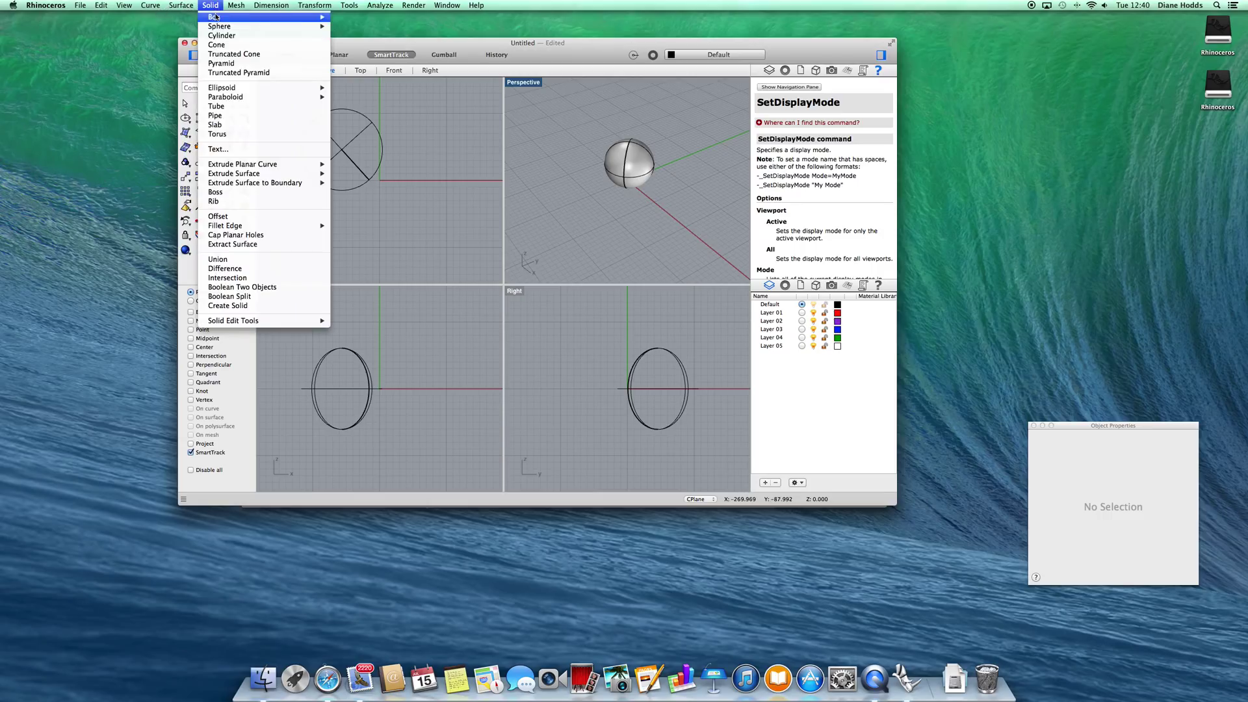
mouse_move(218, 17)
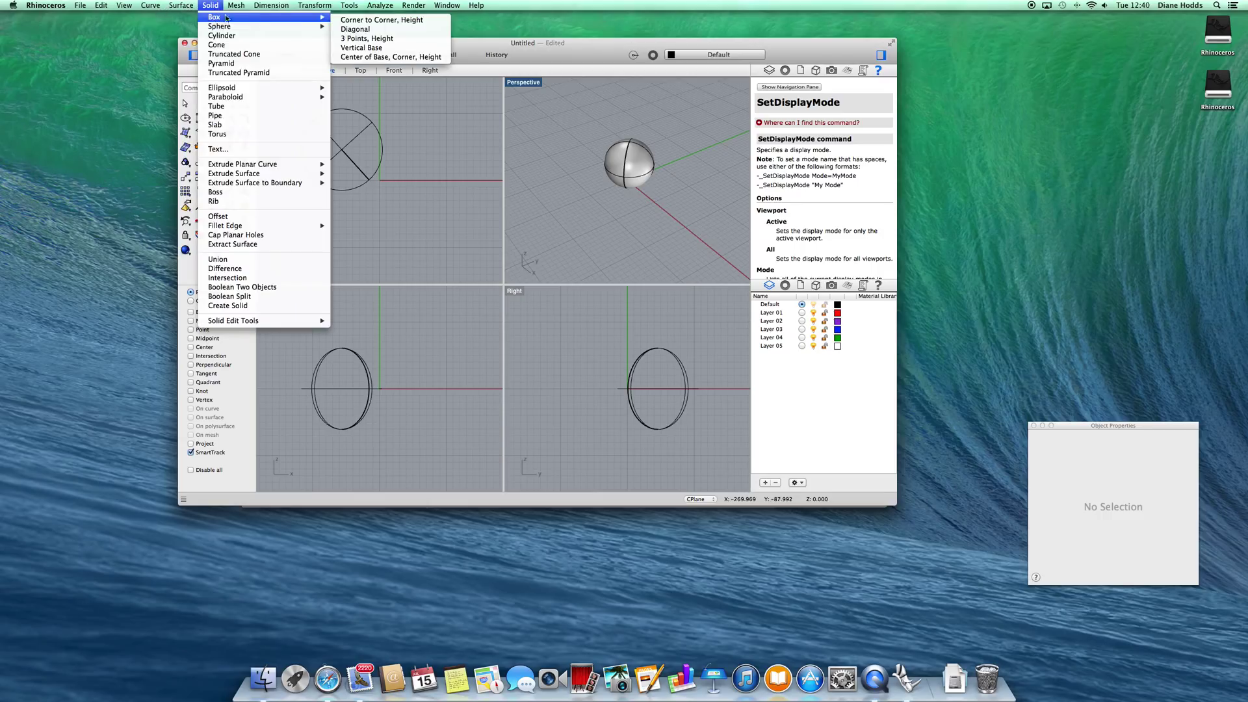
click(351, 23)
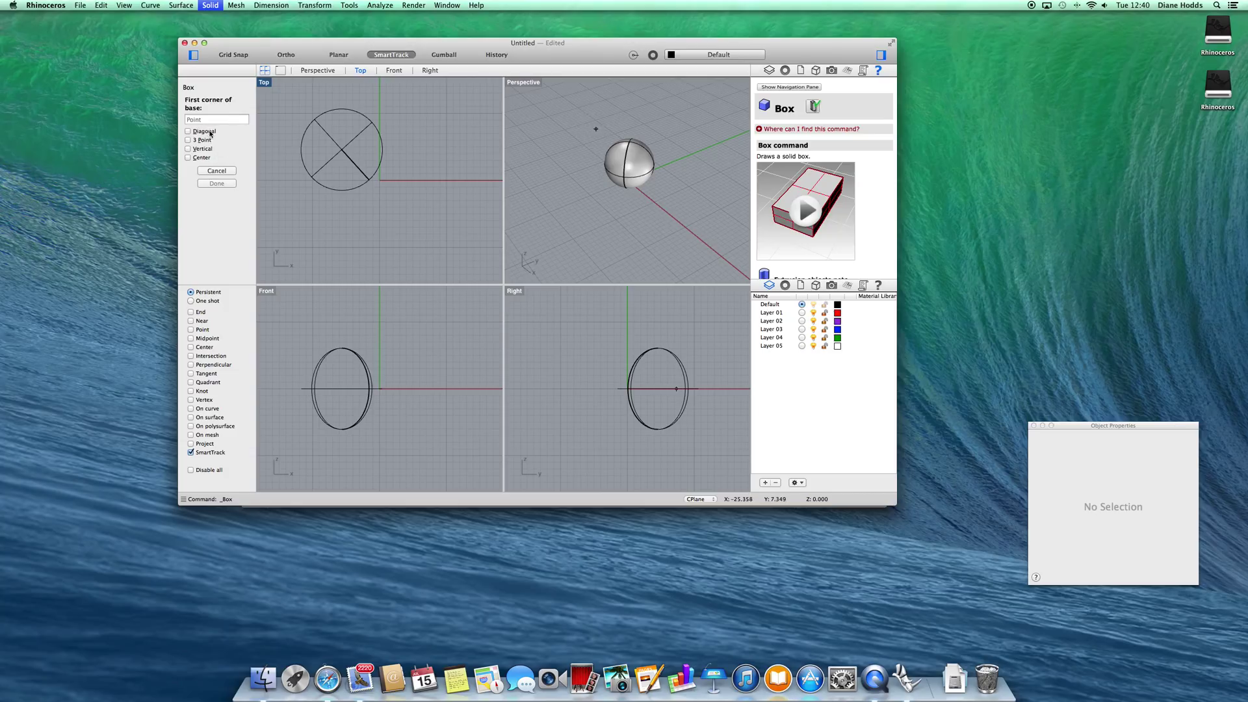
click(386, 198)
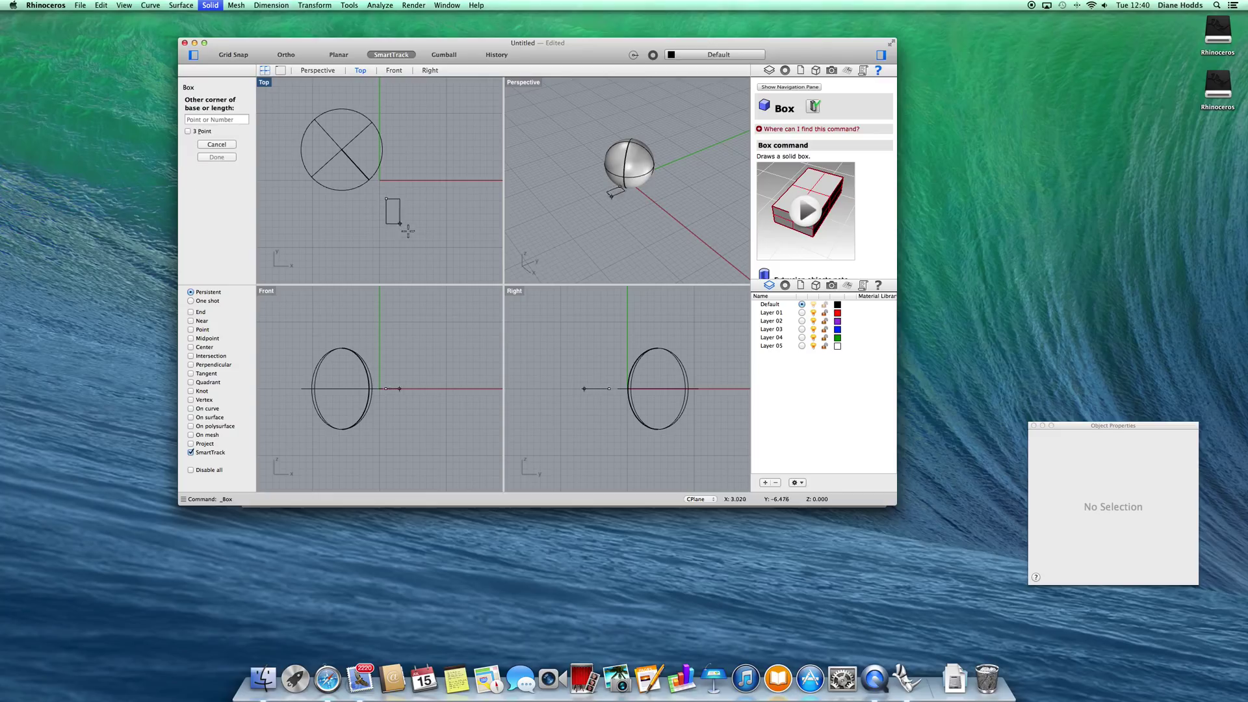
click(446, 247)
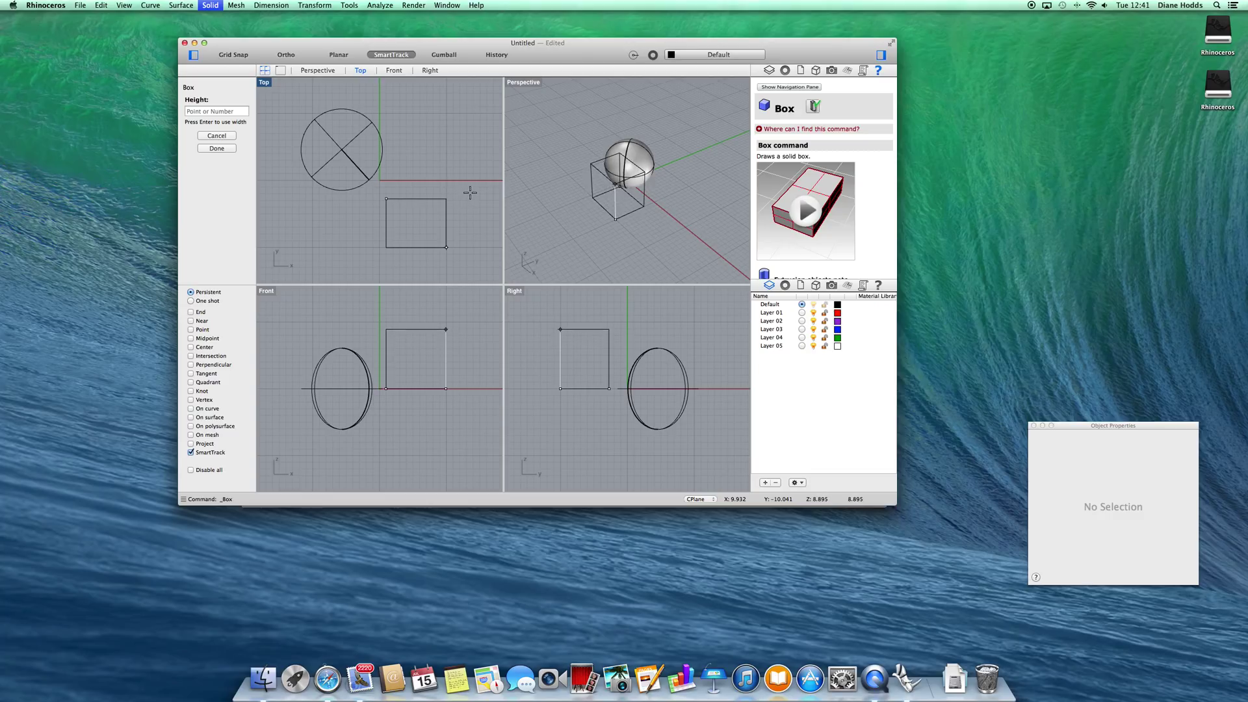
click(468, 195)
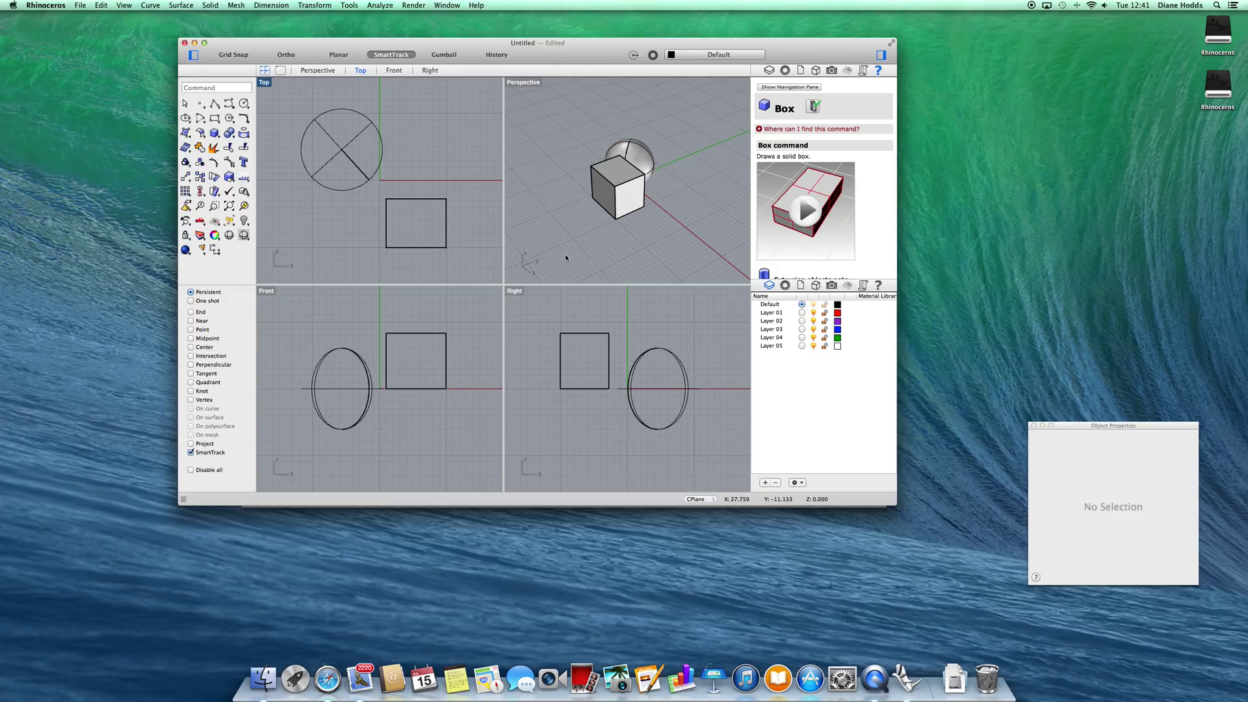
- View the sphere and box in a maximized Perspective viewport and return to the four-viewport layout
double_click(523, 82)
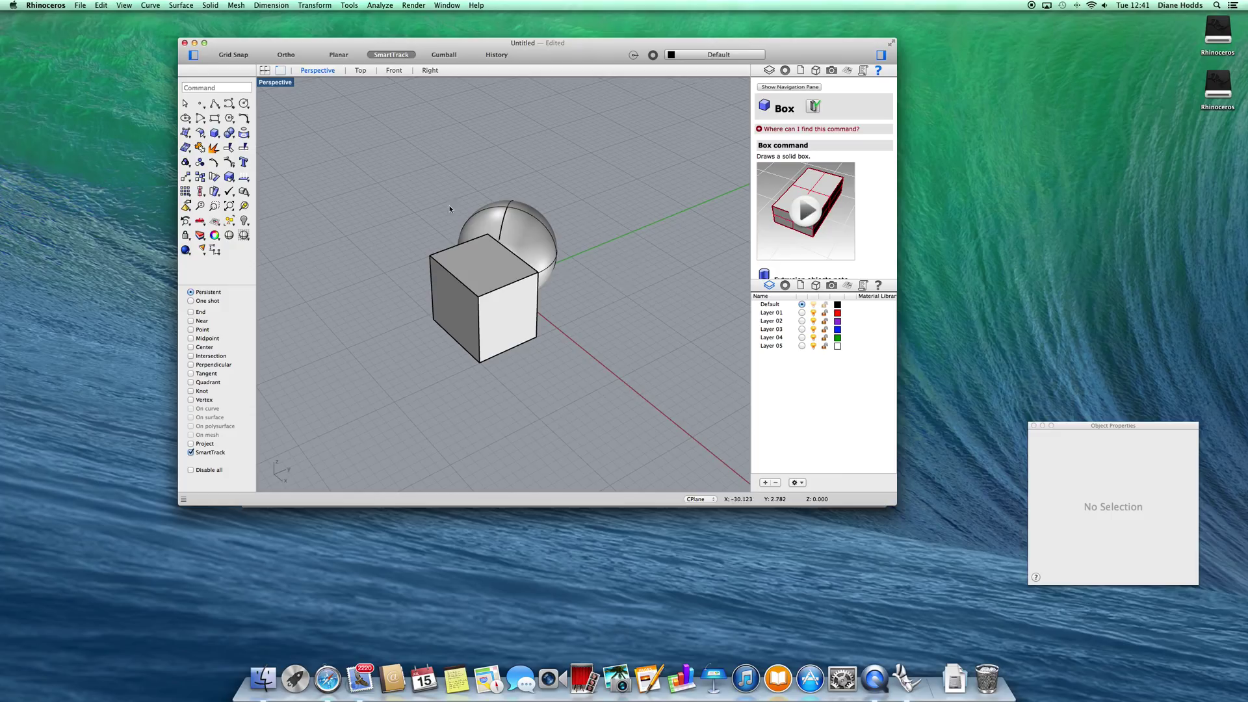
click(265, 71)
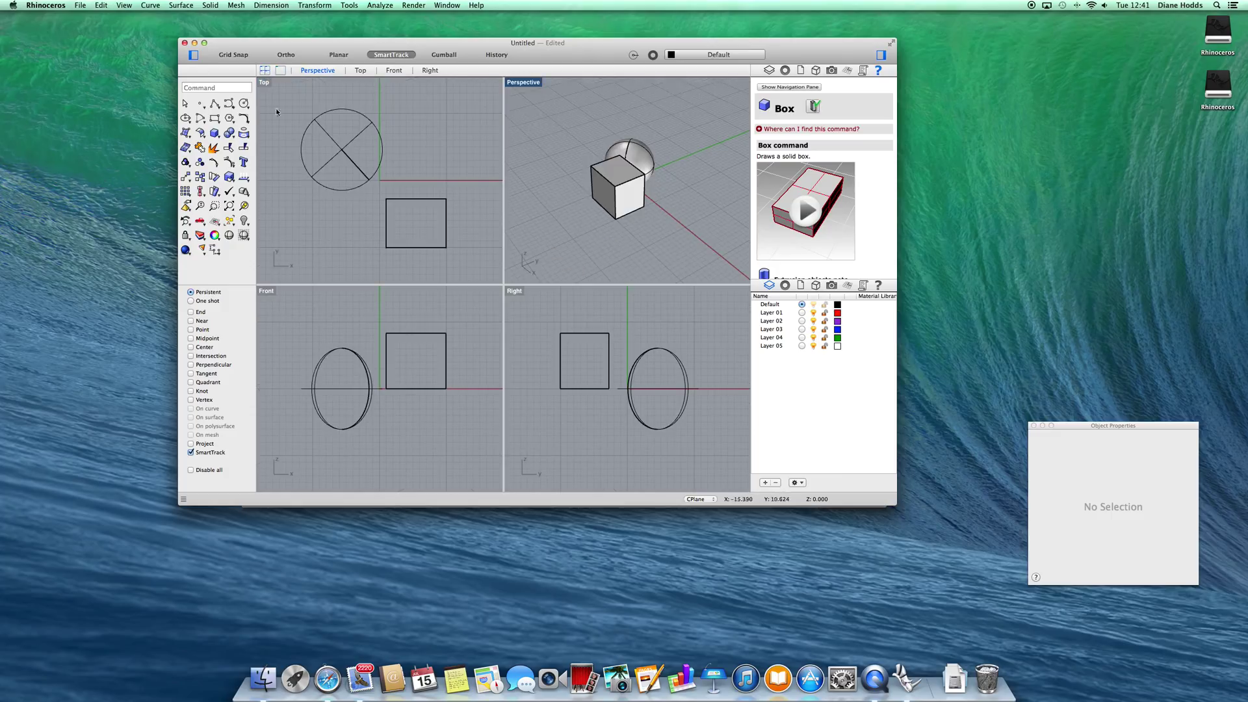
- Try the Shaded display mode in the Top viewport and return that viewport to Wireframe
click(438, 145)
click(125, 6)
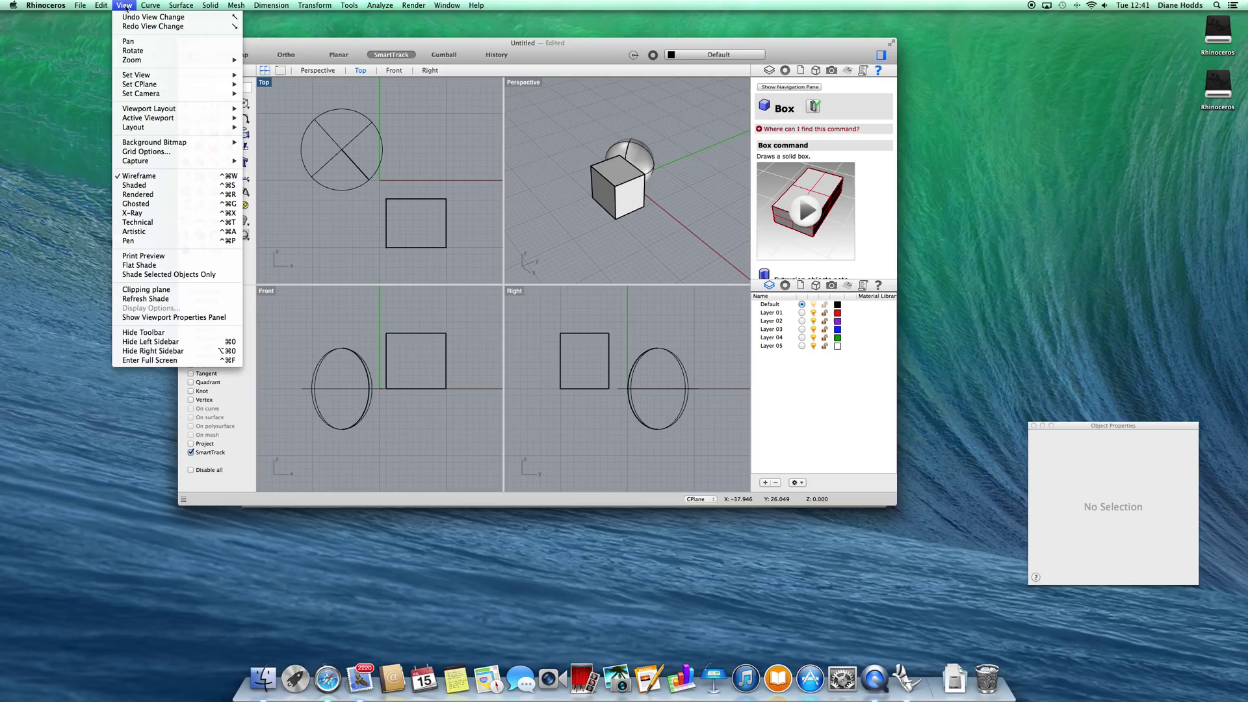
click(158, 186)
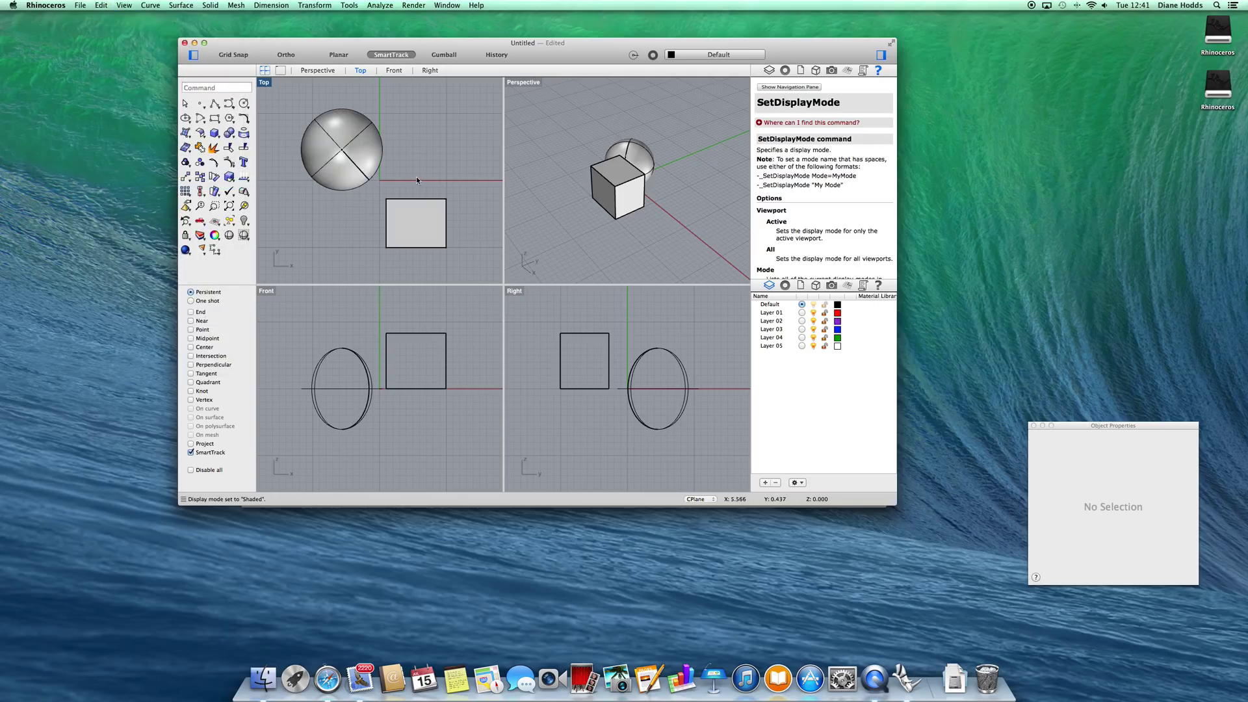
click(125, 6)
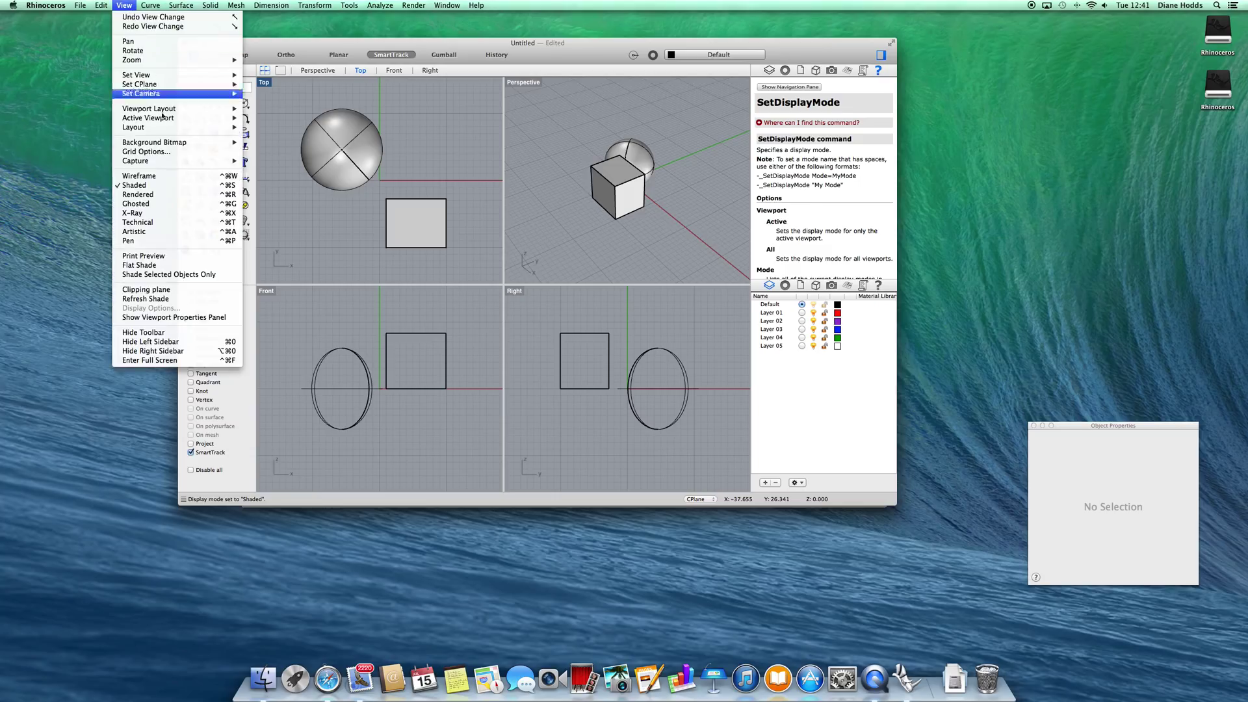
click(166, 178)
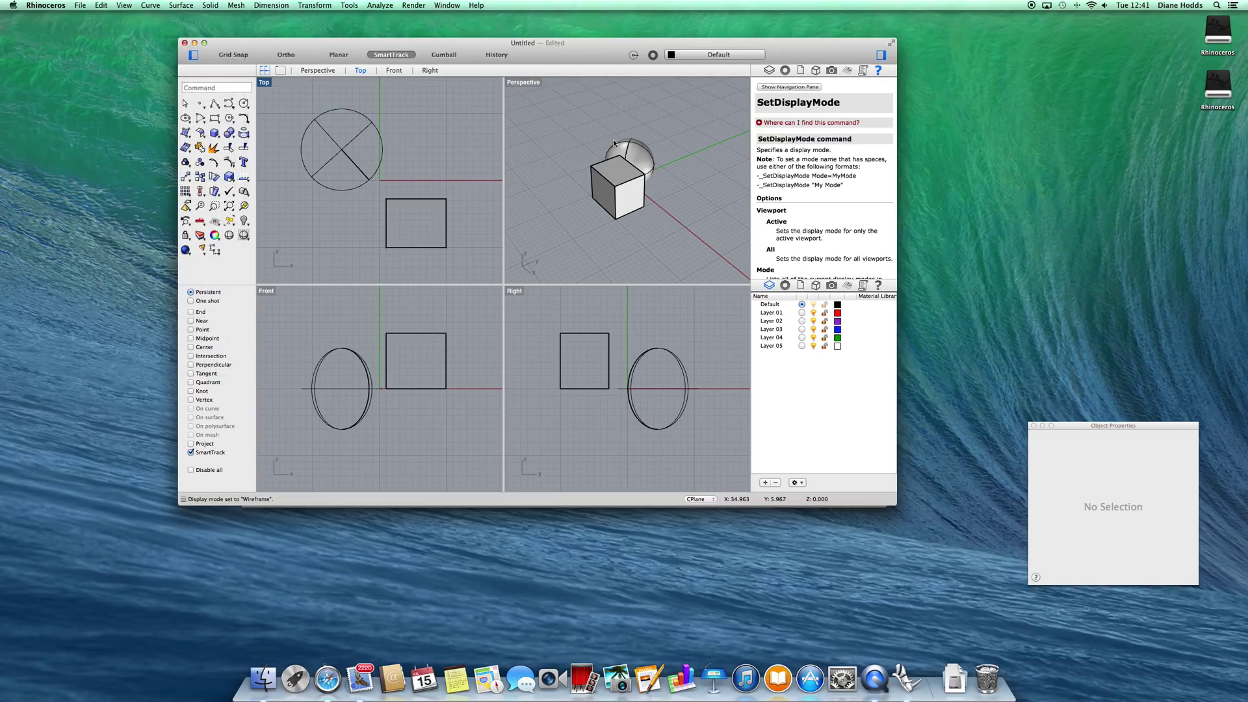
- Move the sphere in the Perspective viewport so it overlaps the box's near lower corner, then maximize that viewport and deselect the sphere
click(636, 154)
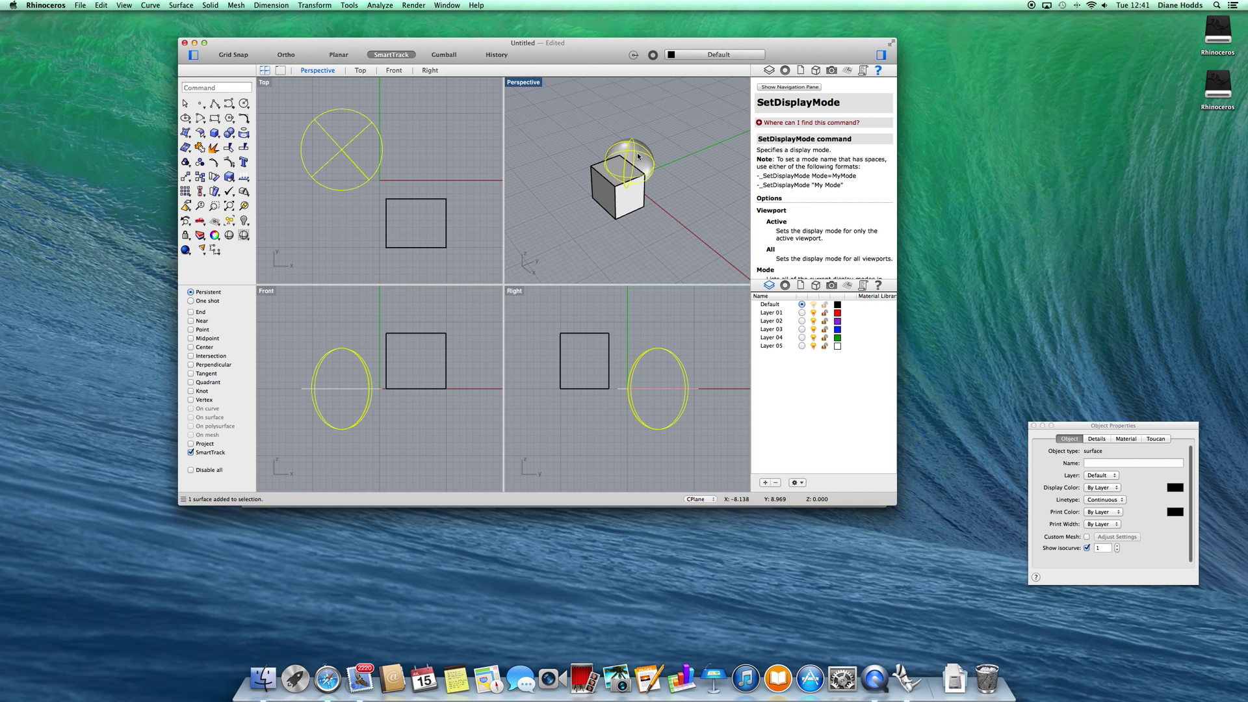
drag(637, 157, 646, 196)
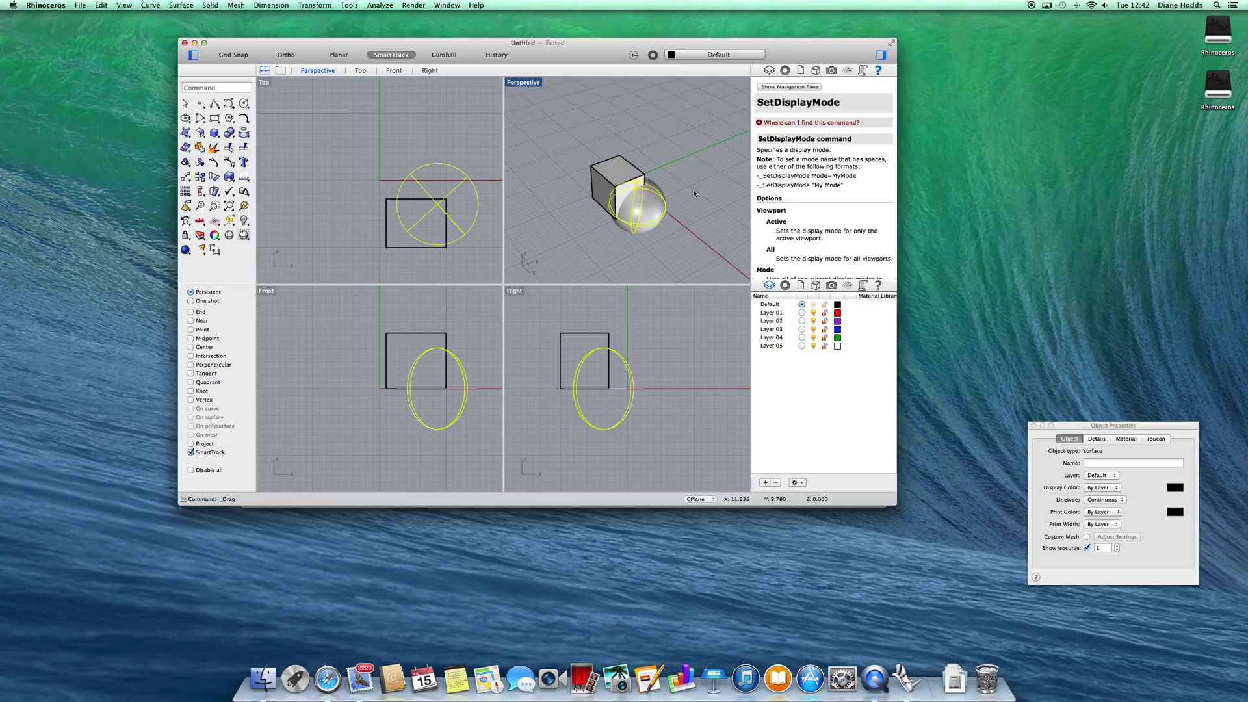
double_click(529, 85)
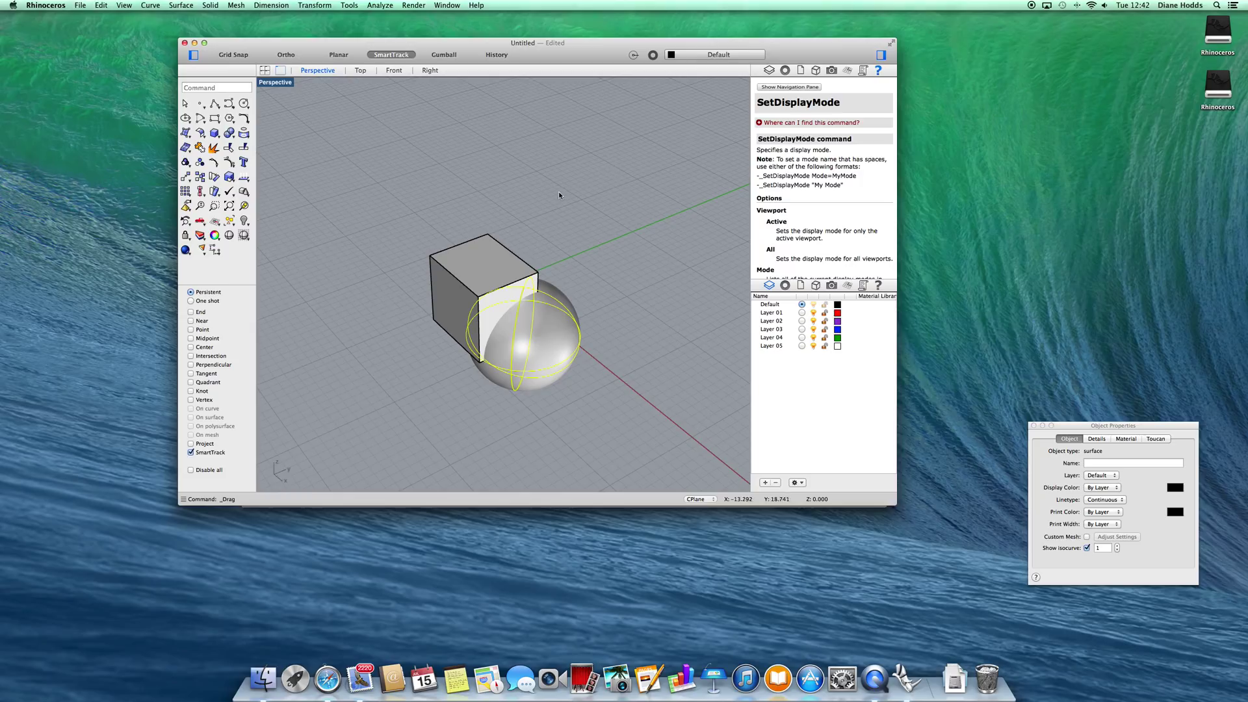
click(427, 149)
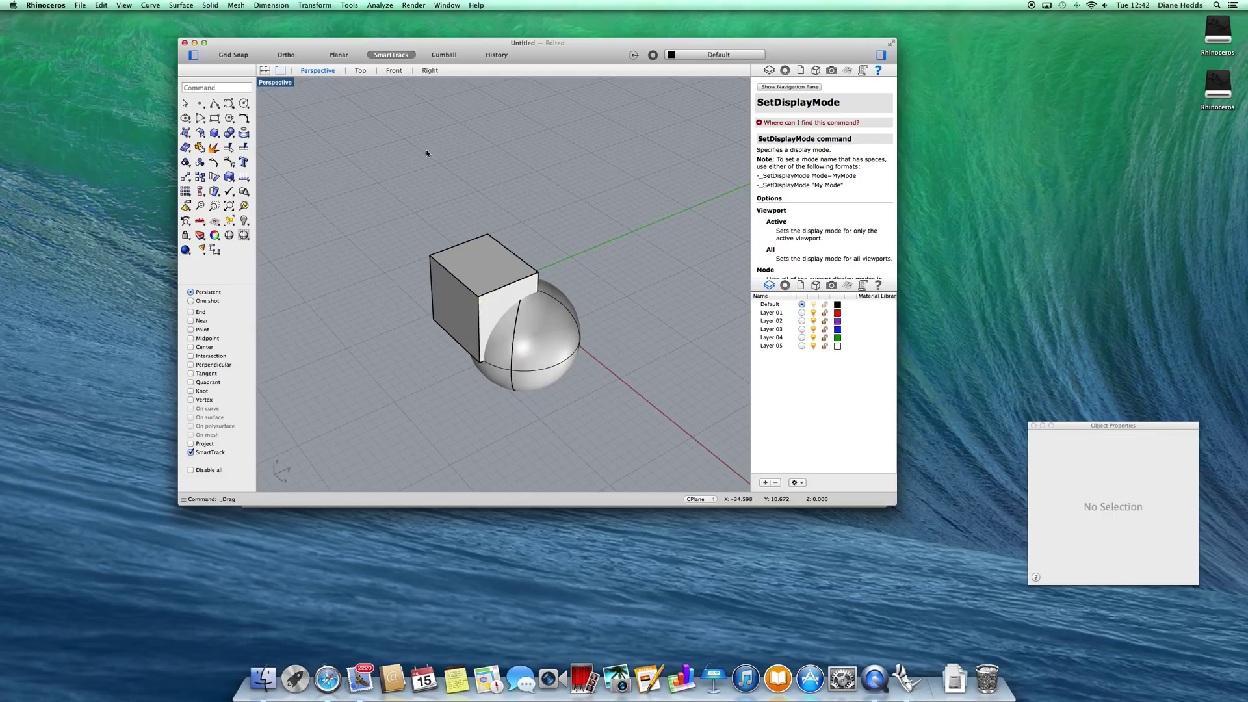
- Subtract the sphere from the box with a Boolean Difference, keeping Delete Input on
click(211, 6)
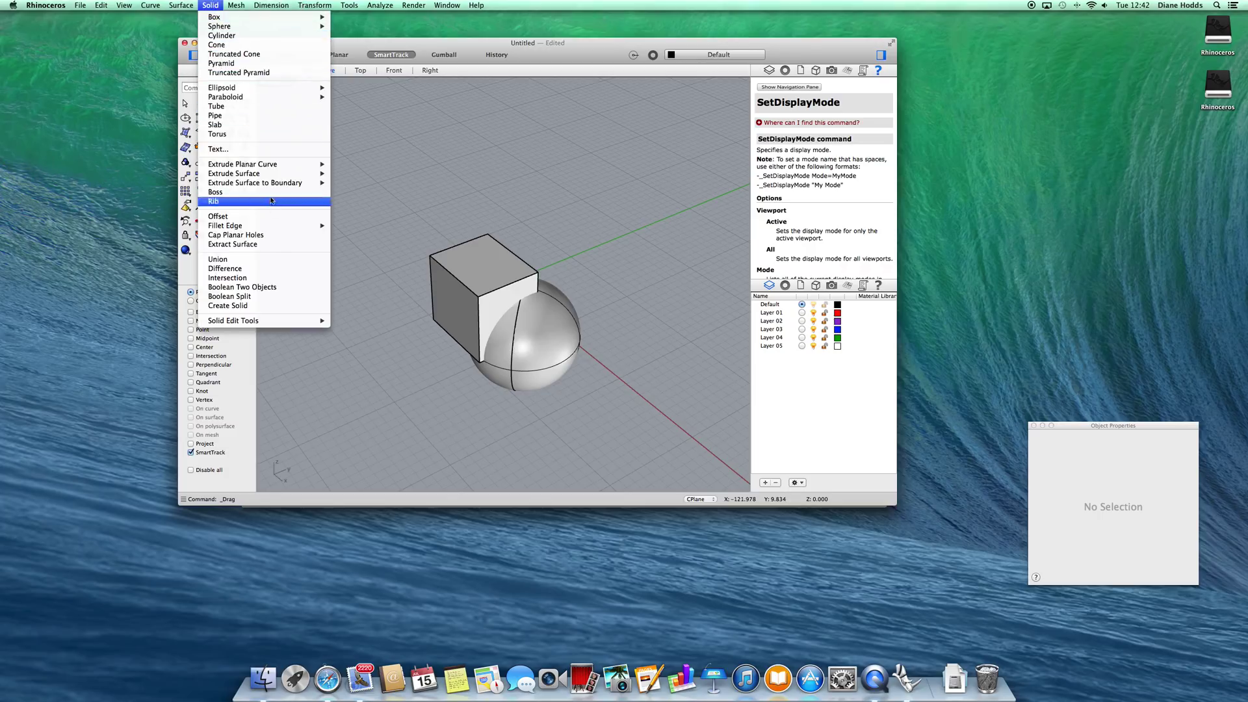
click(274, 270)
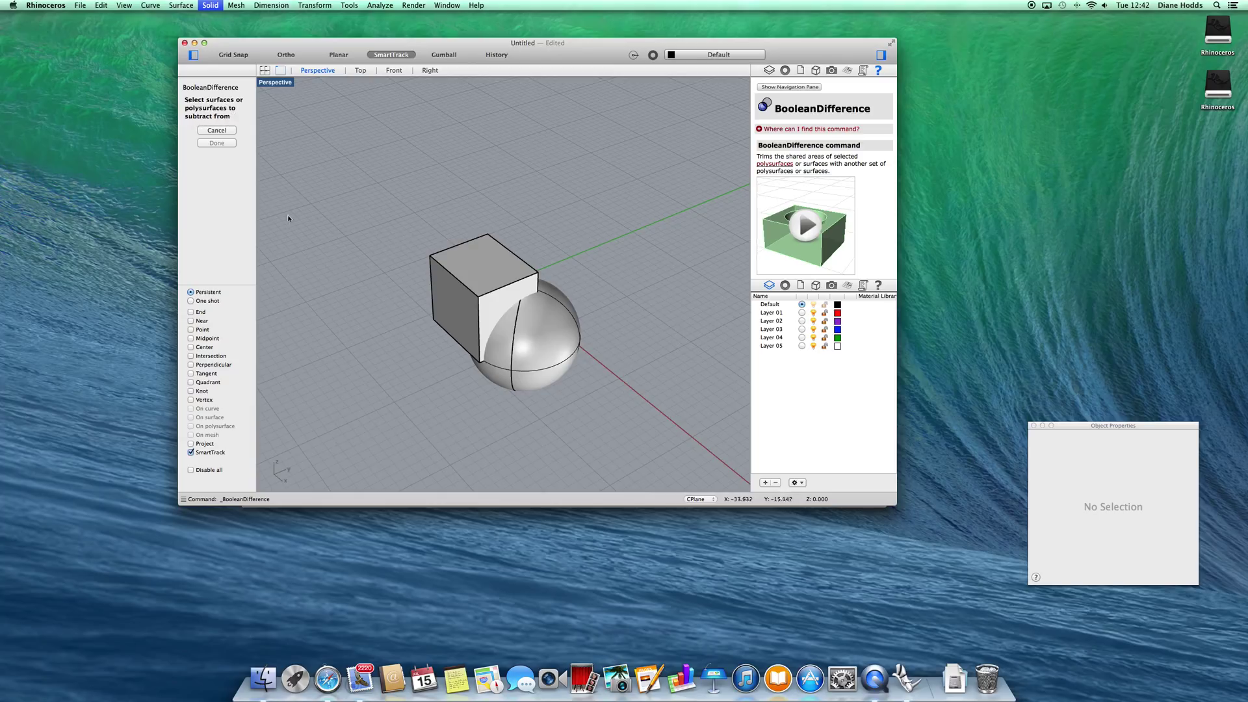
click(441, 257)
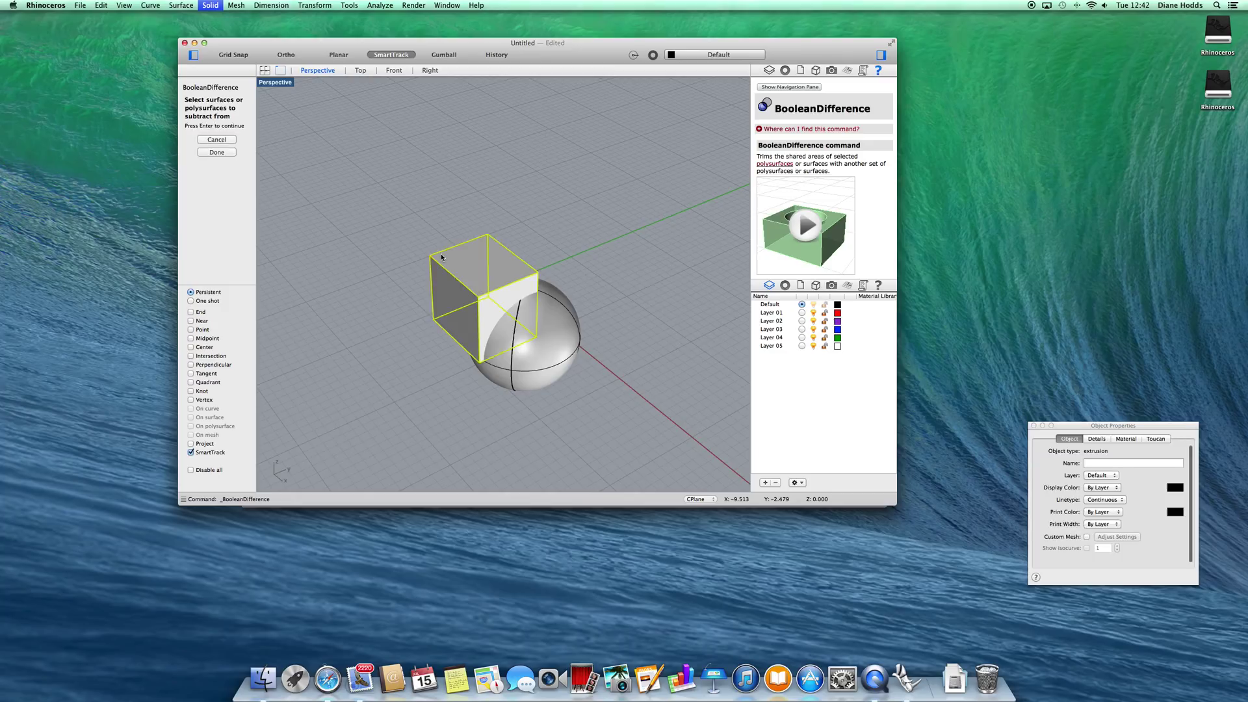
click(231, 153)
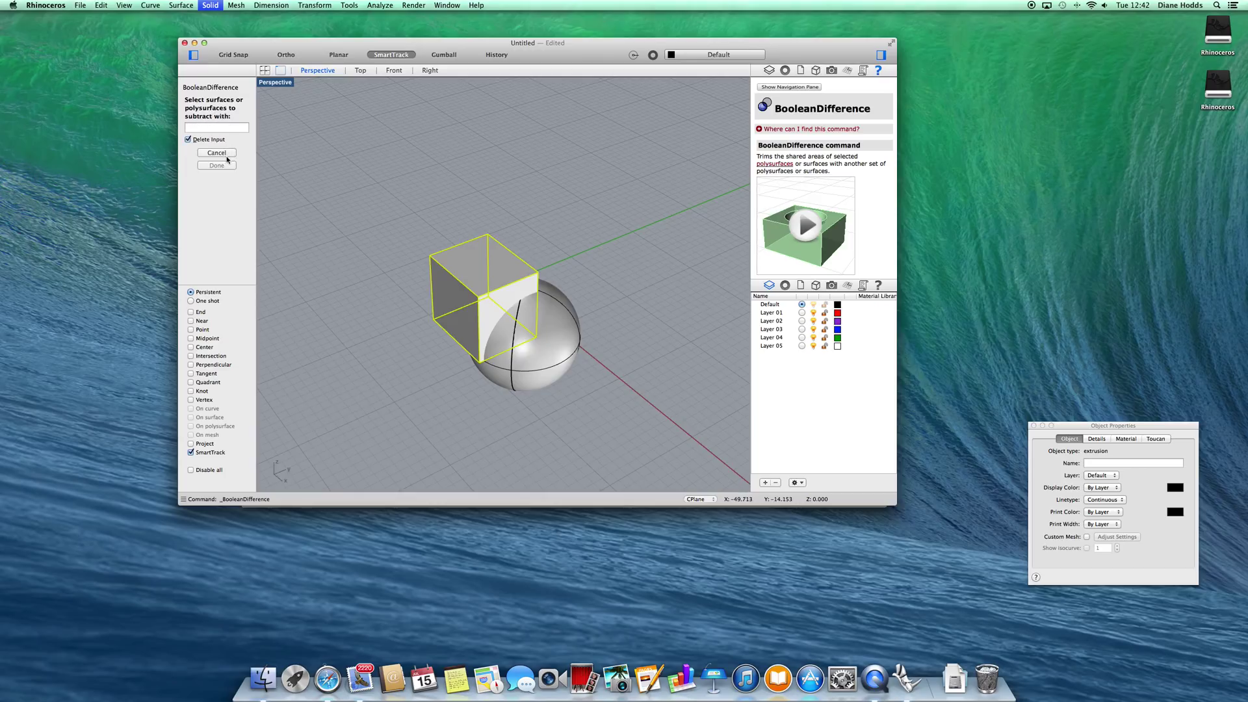
click(566, 341)
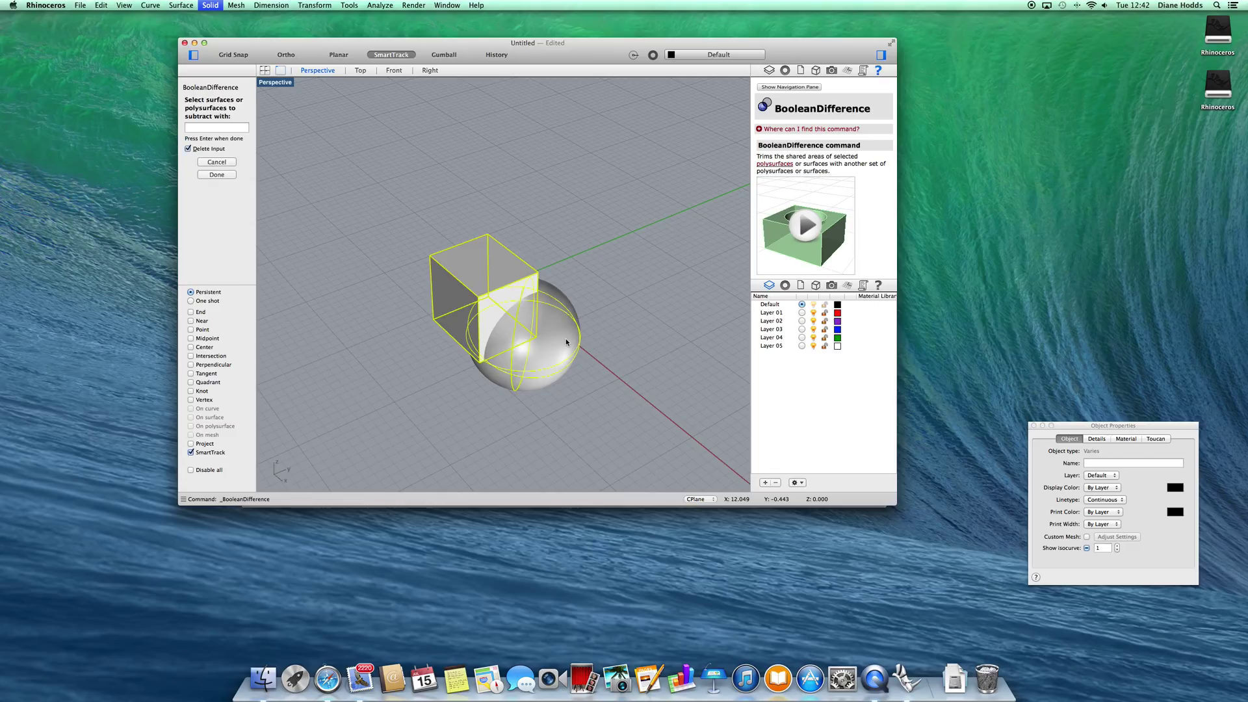
click(216, 175)
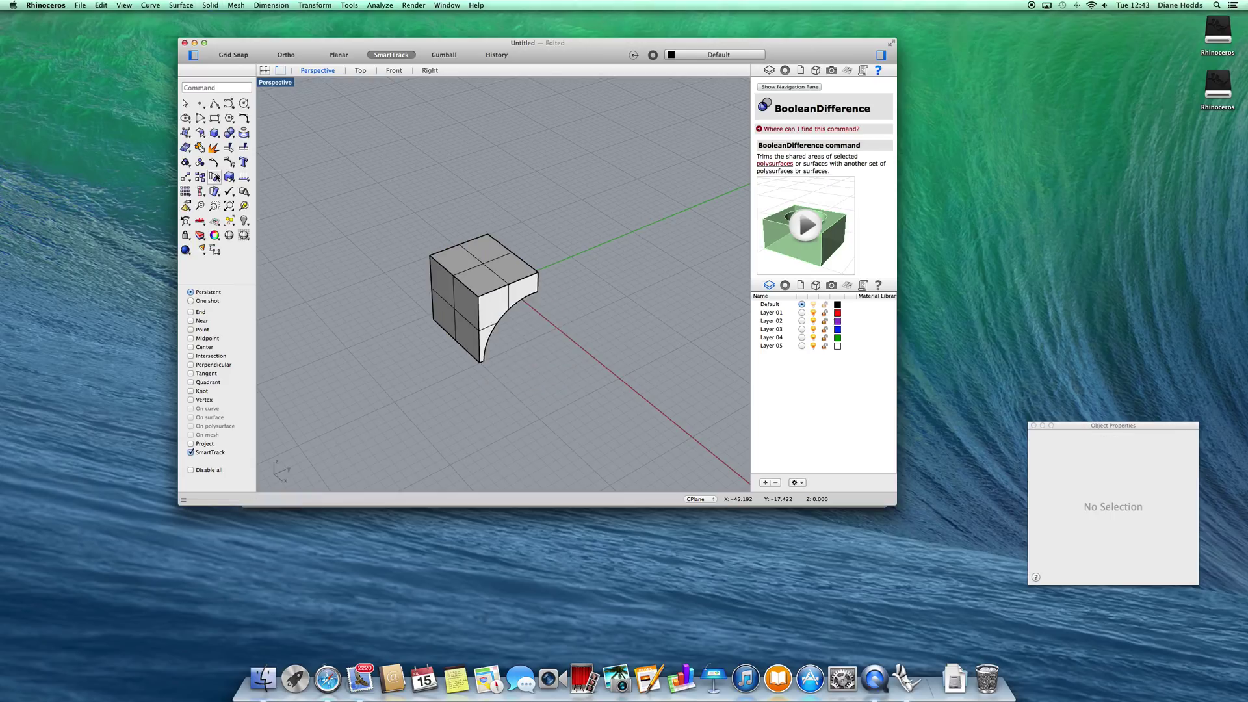
- Restore the four-viewport layout and examine the box's spherical cut-out from several angles in the Perspective viewport
right_drag(463, 273, 423, 263)
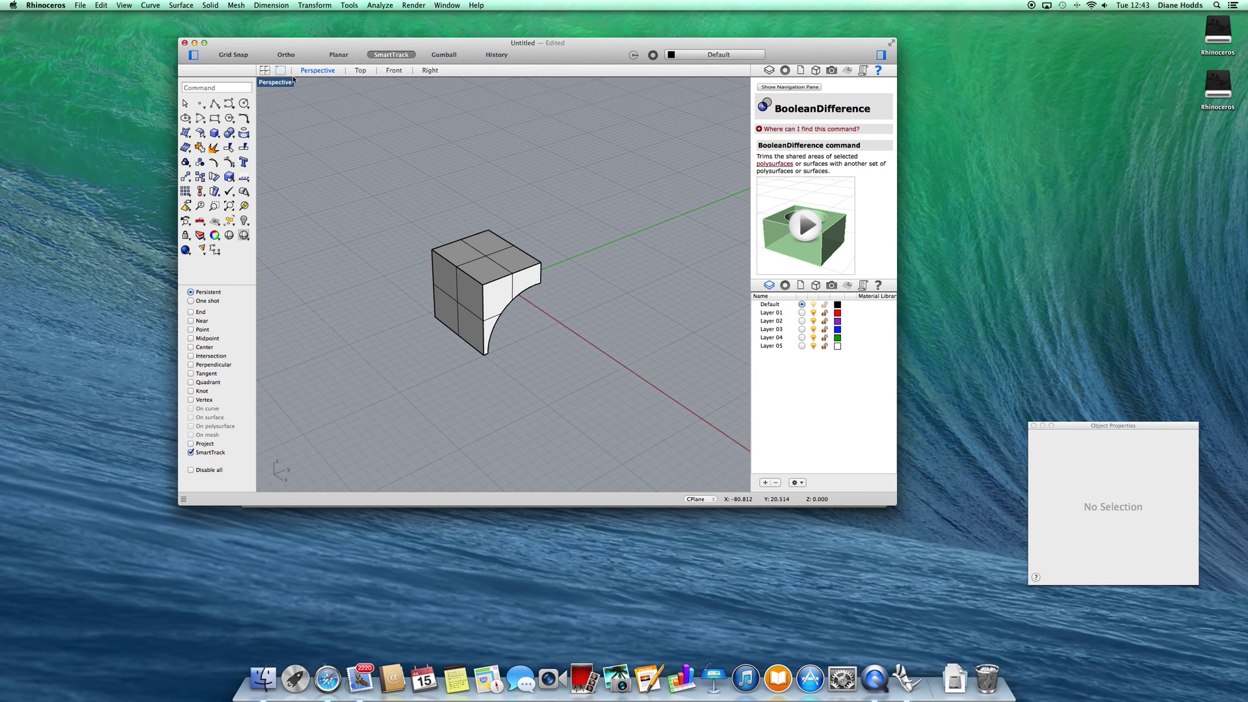
click(265, 70)
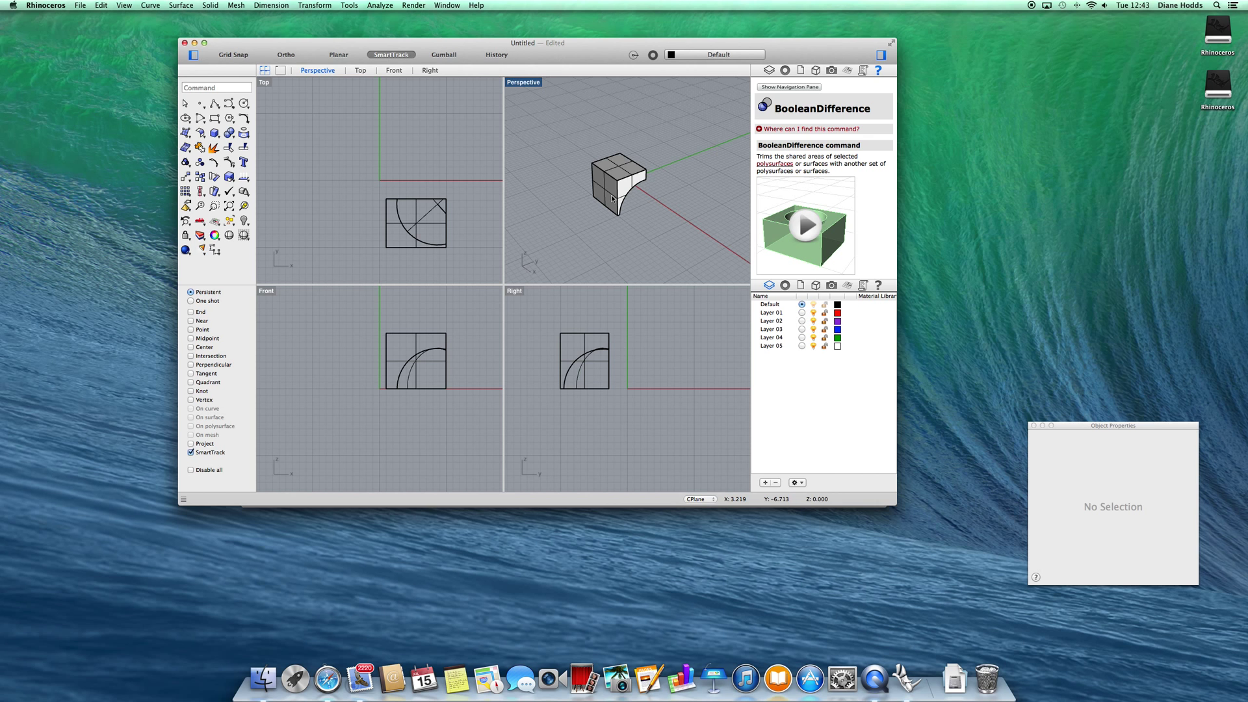
right_drag(612, 199, 563, 138)
right_drag(637, 202, 670, 231)
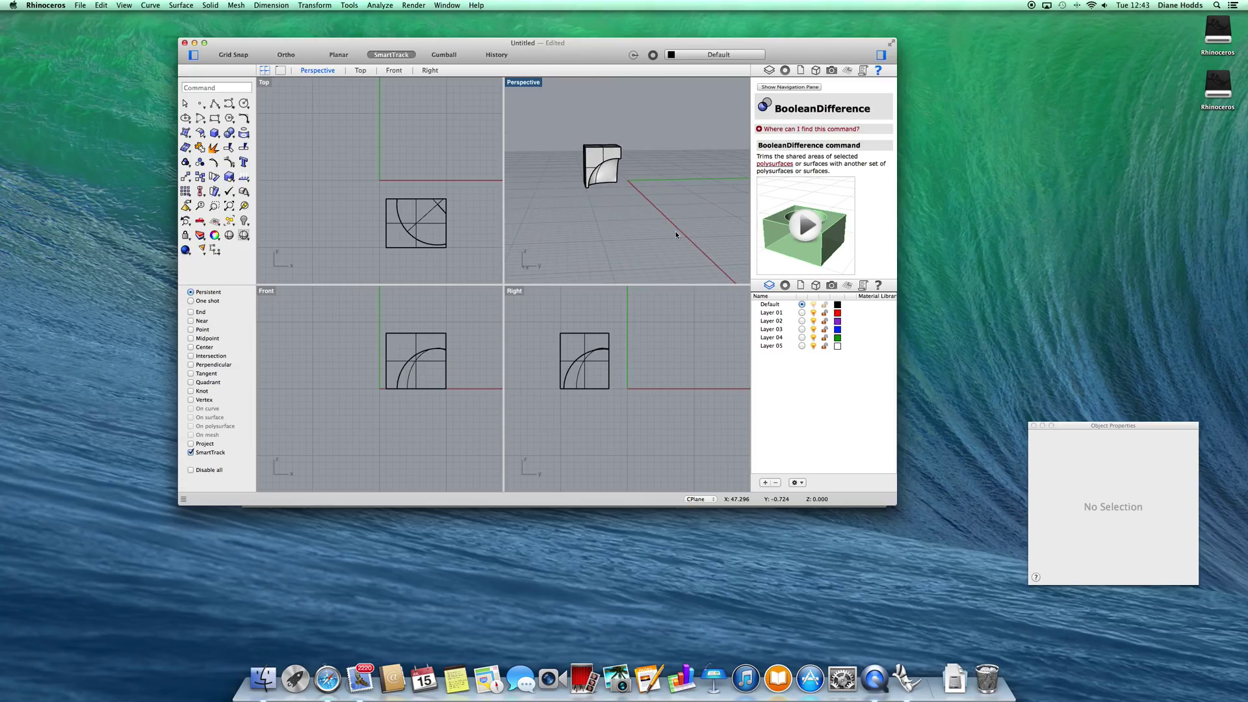
right_drag(676, 235, 654, 218)
right_drag(662, 225, 687, 228)
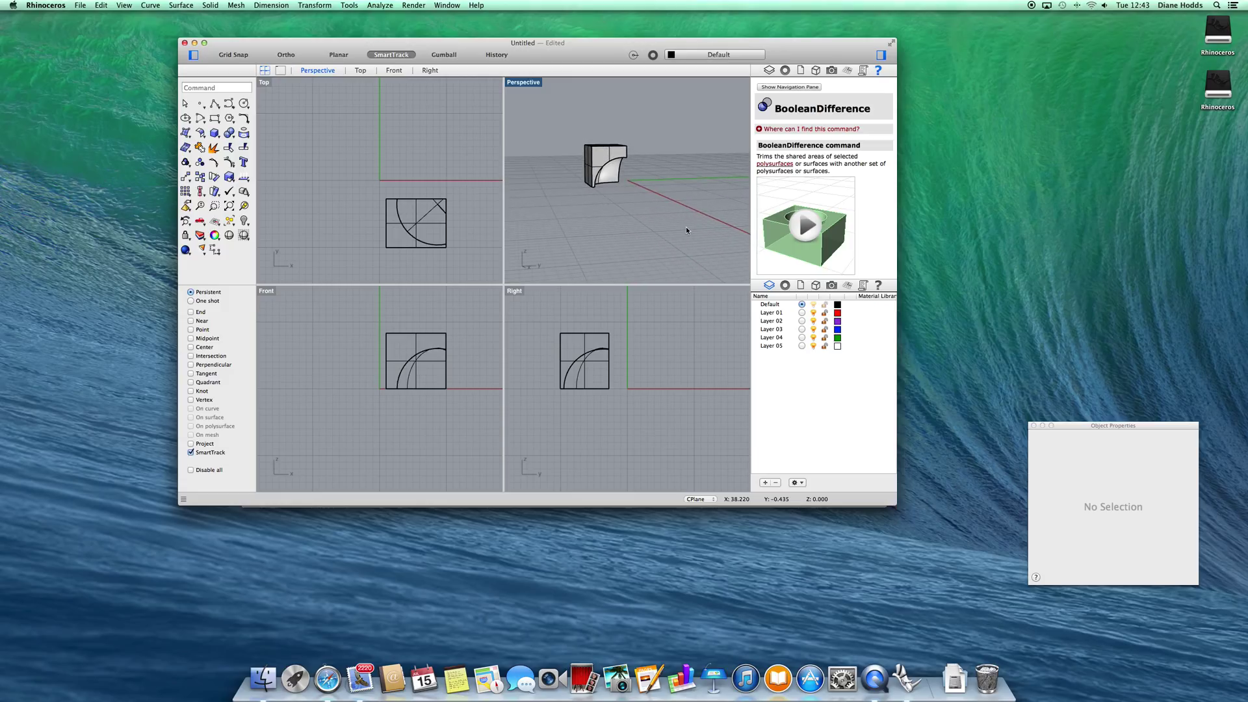